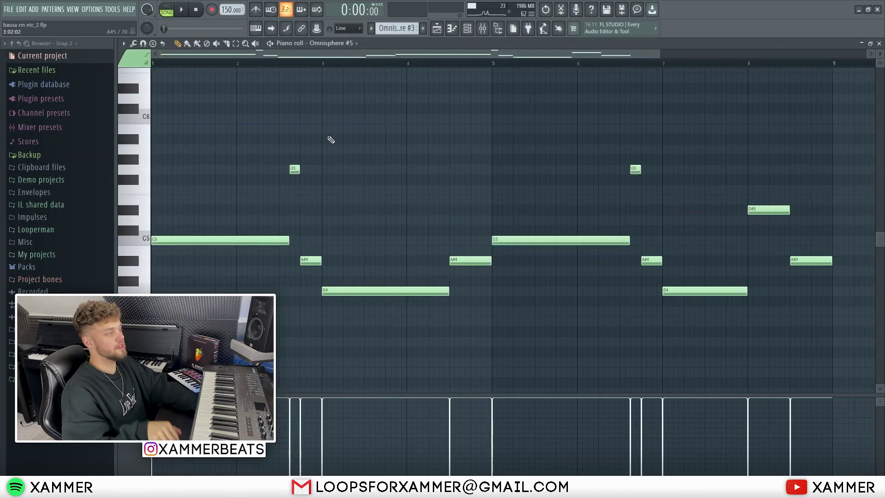
Open the Pattern 16 clip's notes and inspect the patch loaded in its Omnisphere #8 channel
click(190, 13)
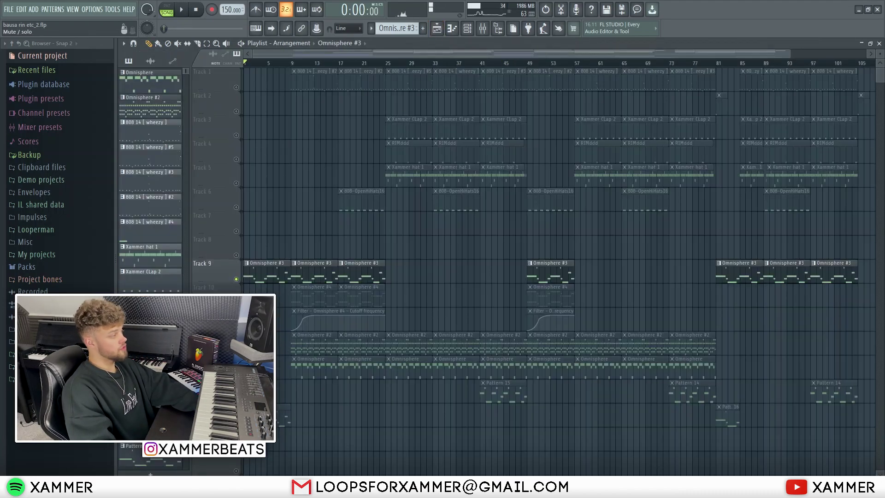
double_click(727, 417)
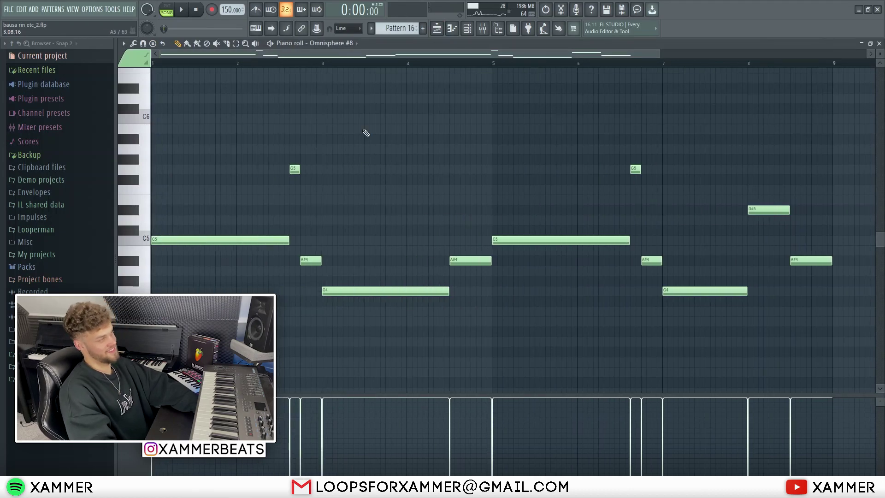
click(466, 28)
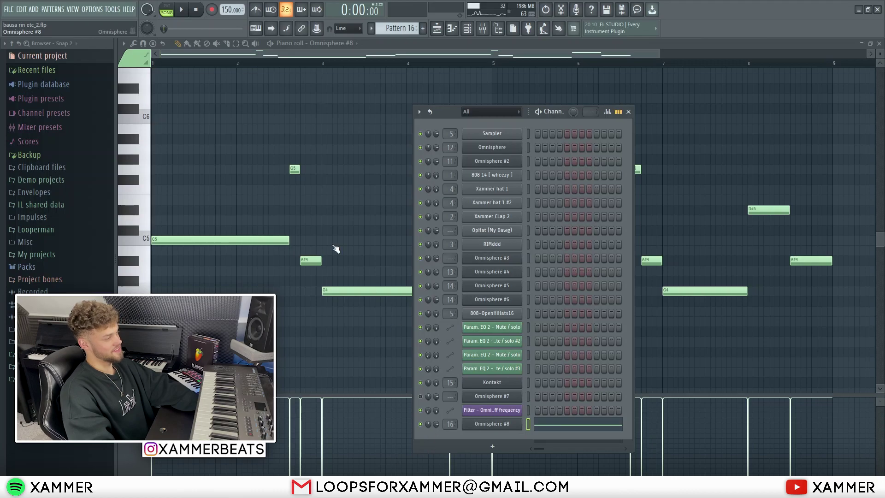
click(496, 427)
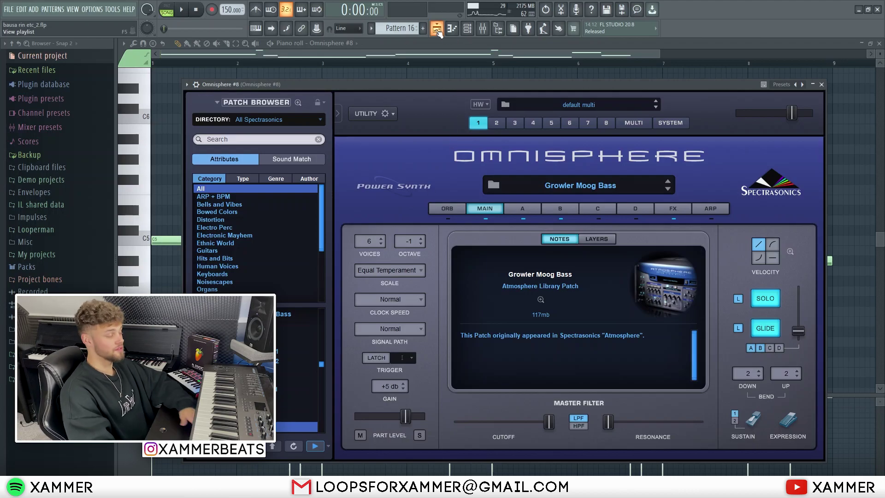
Return to the playlist and play the opening Omnisphere #3 melody together with the Pattern 16 layer
click(437, 28)
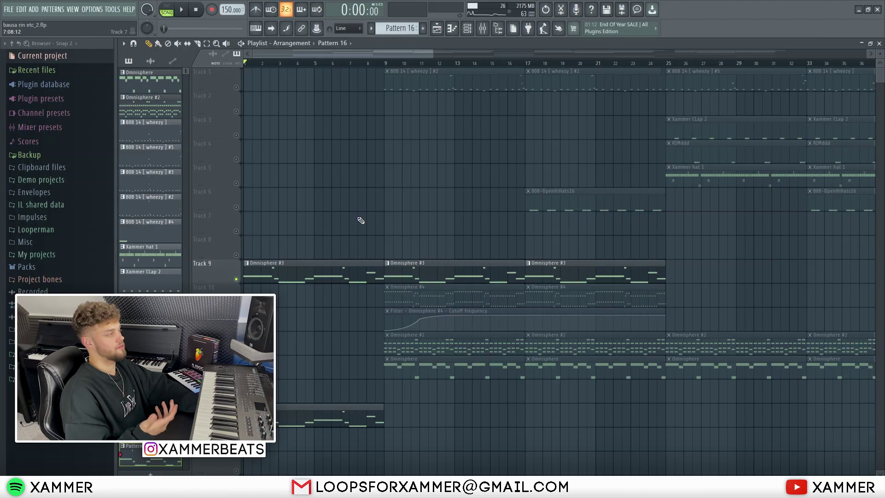
key(space)
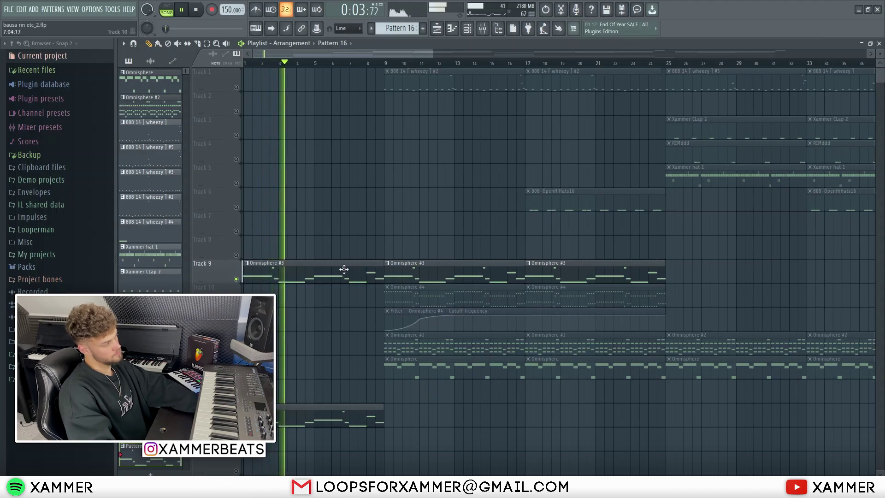
key(space)
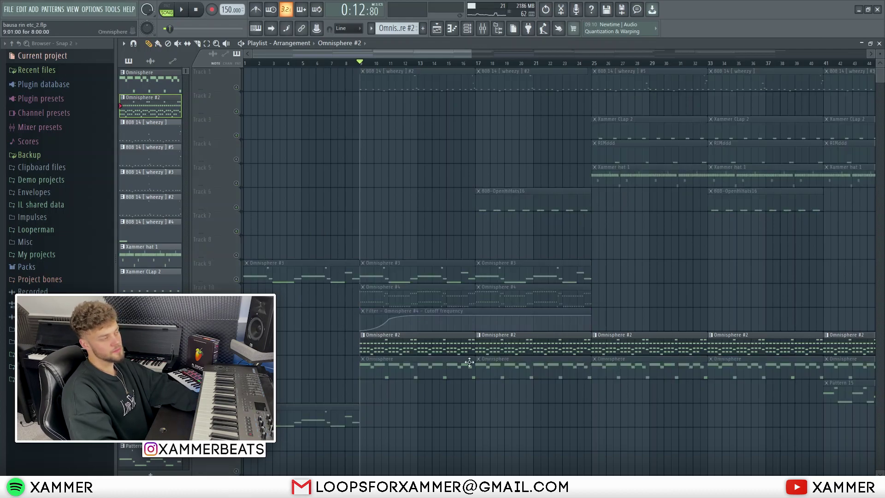
Open the Omnisphere #2 pattern's notes and play its chord progression
double_click(441, 343)
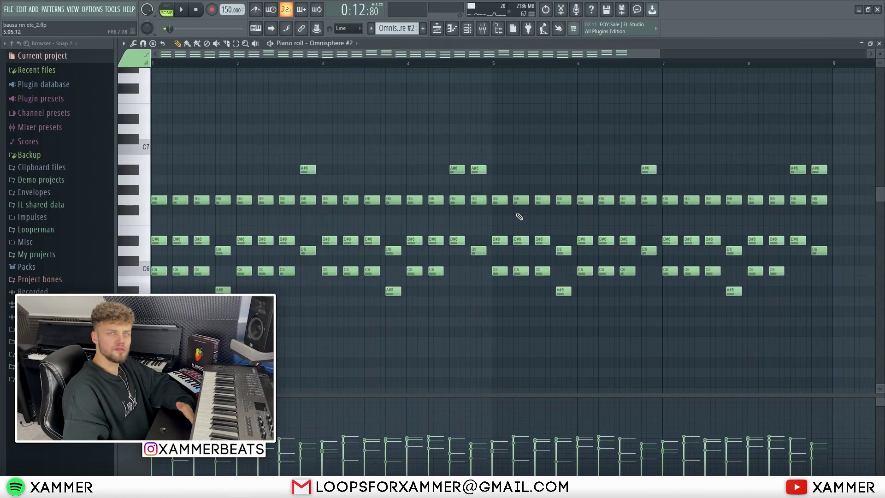
scroll(230, 229, up, 3)
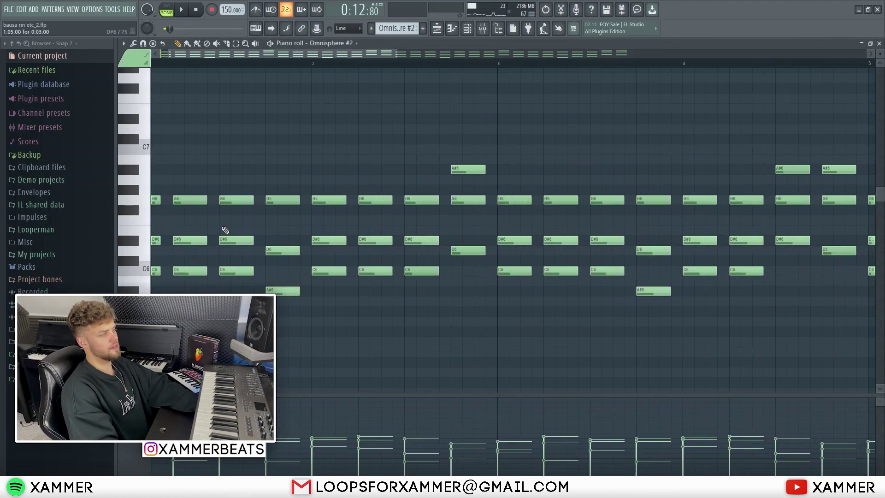
key(space)
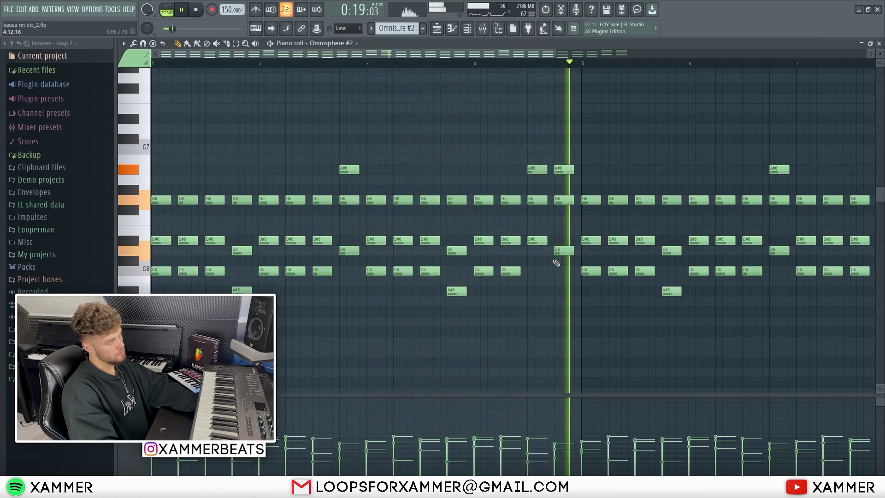
key(space)
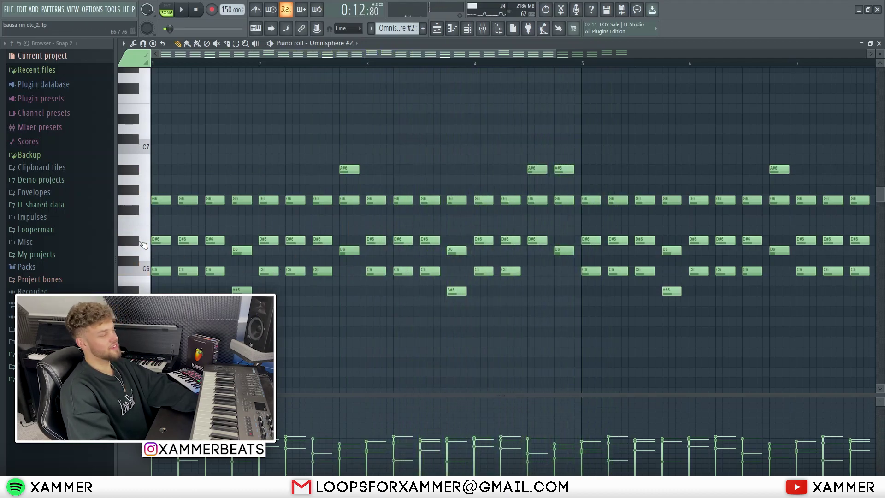
Select the fourth chord of bar 1, and try bar 2's A#6 note one octave lower before restoring it
drag(215, 286, 265, 247)
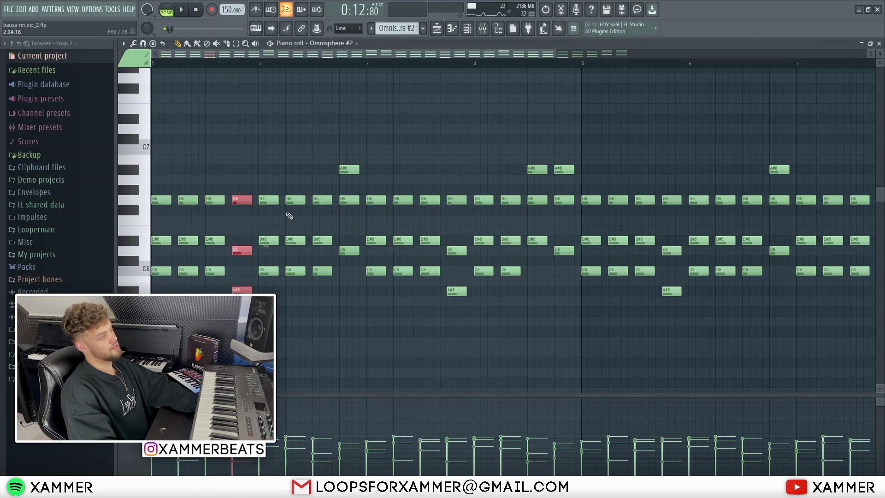
drag(369, 184, 295, 155)
key(ctrl+Down)
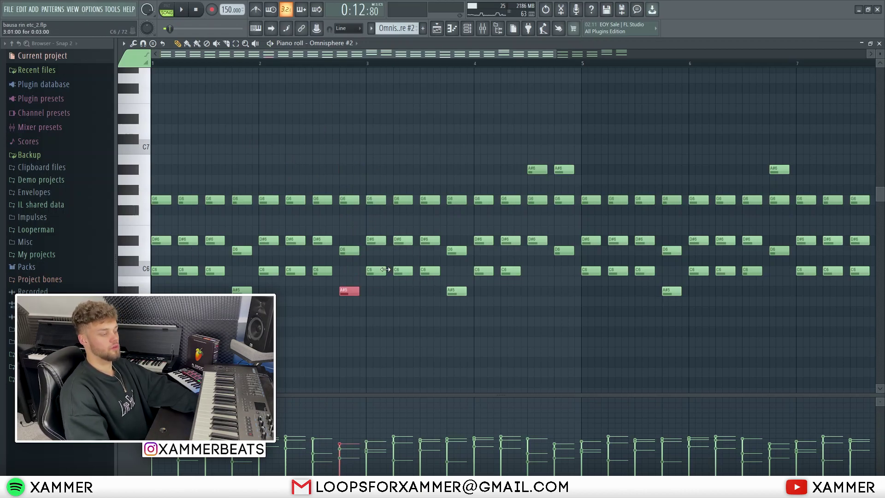
key(ctrl+Up)
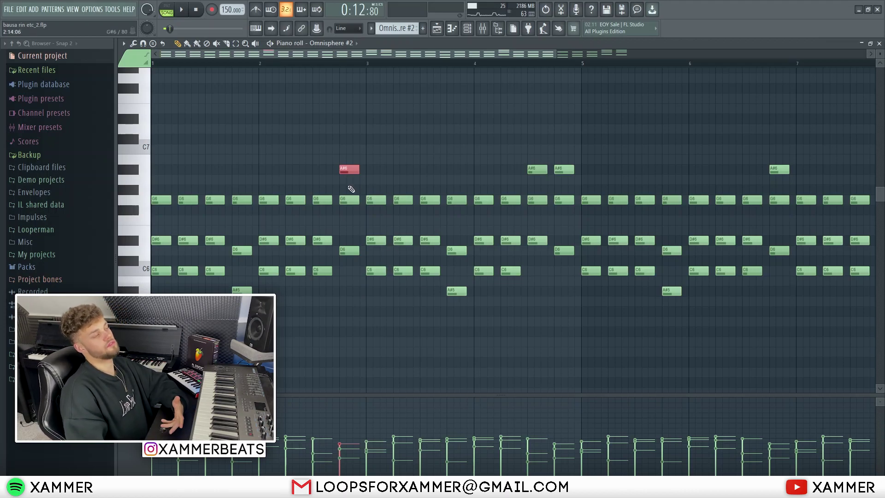
Select the last two chords of bar 4 in the Omnisphere #2 pattern to examine their voicing
ctrl+scroll(403, 153, down, 2)
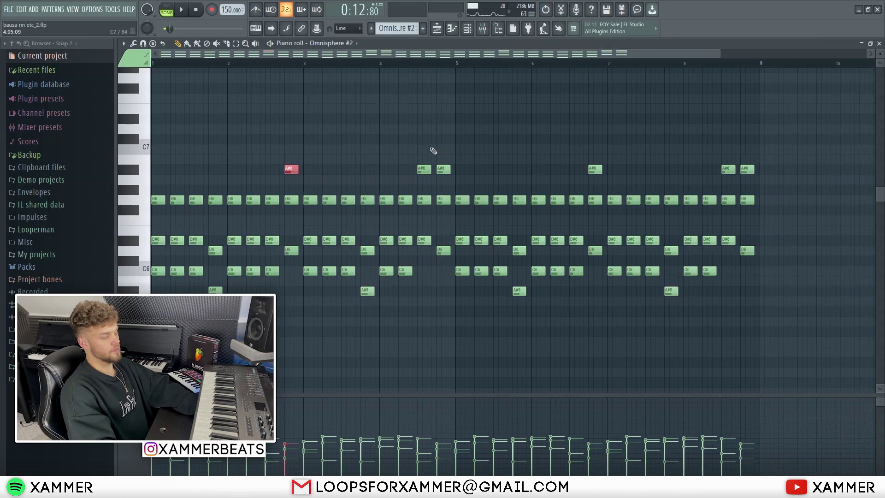
ctrl+scroll(318, 203, up, 2)
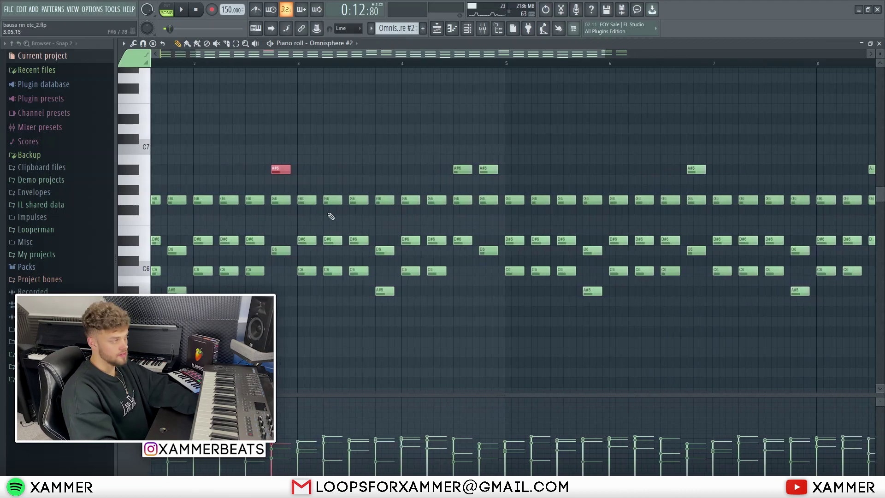
scroll(461, 207, up, 2)
drag(545, 290, 466, 138)
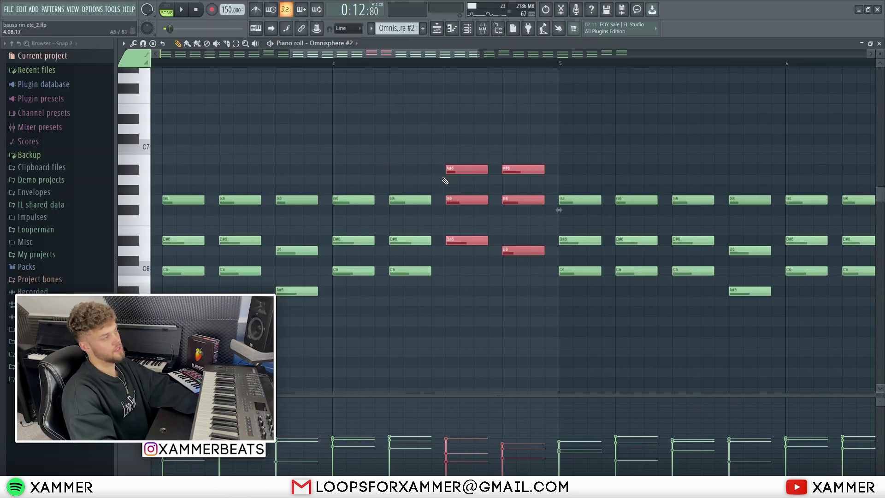
ctrl+scroll(443, 179, down, 3)
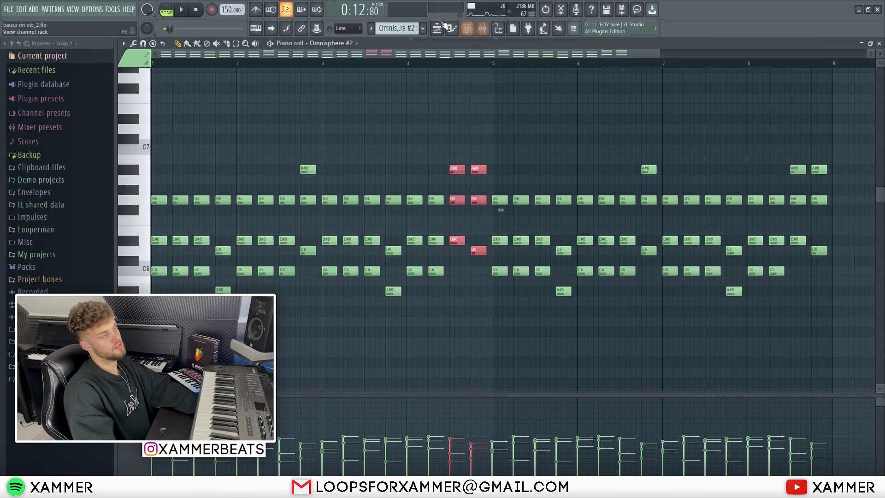
Show the Omnisphere pattern's lead notes, play them, and return to the playlist with playback stopped
key(KP_Subtract)
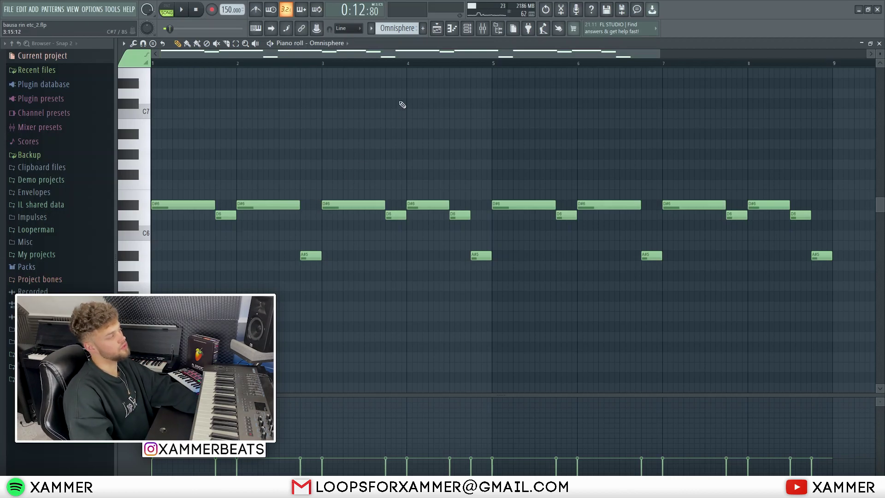
key(space)
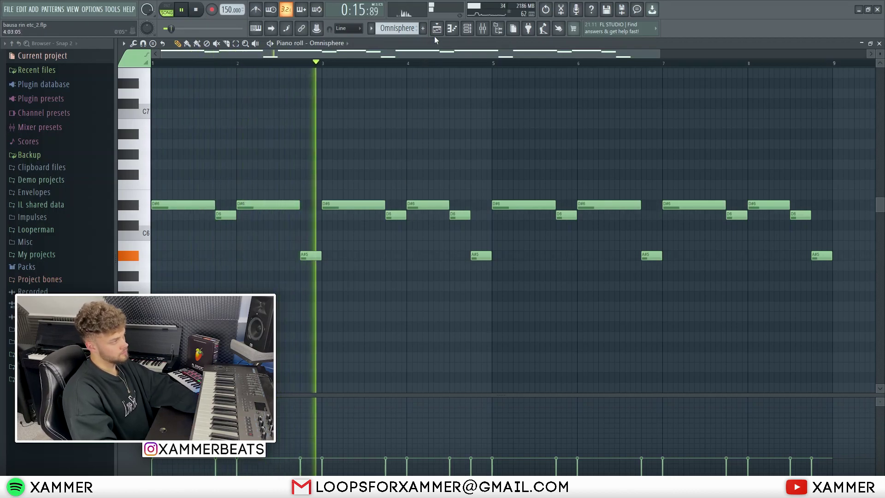
key(F5)
key(space)
Leave only the Omnisphere #4 track and its filter cutoff automation unmuted, and open the Omnisphere #4 notes
click(236, 303)
click(236, 327)
click(236, 374)
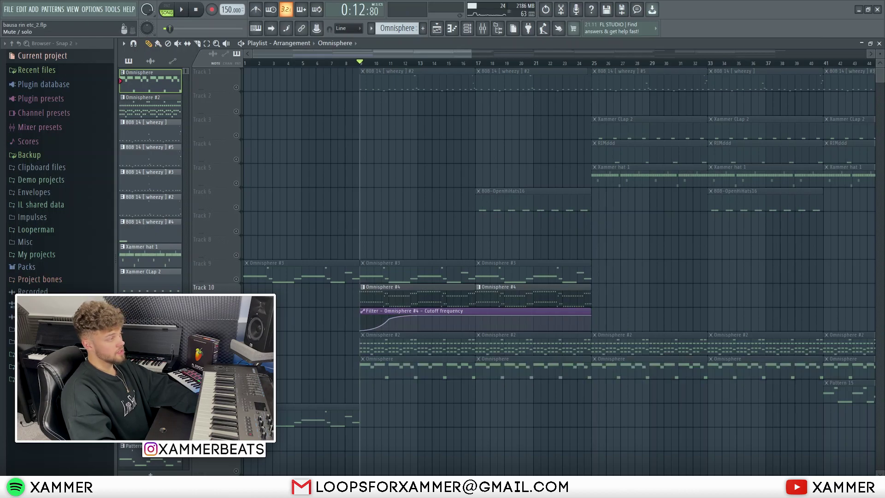
double_click(416, 292)
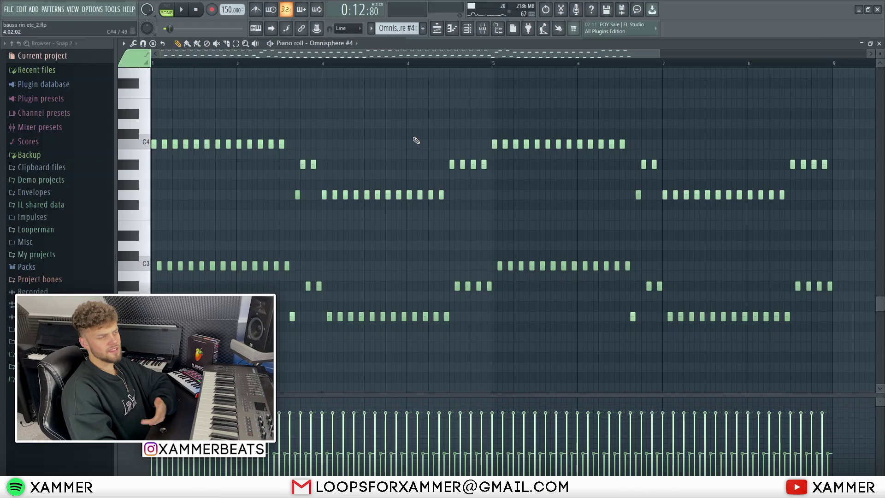
Select all lower-octave notes in the Omnisphere #4 pattern to compare them with the upper octave
drag(844, 371, 175, 231)
scroll(148, 177, up, 4)
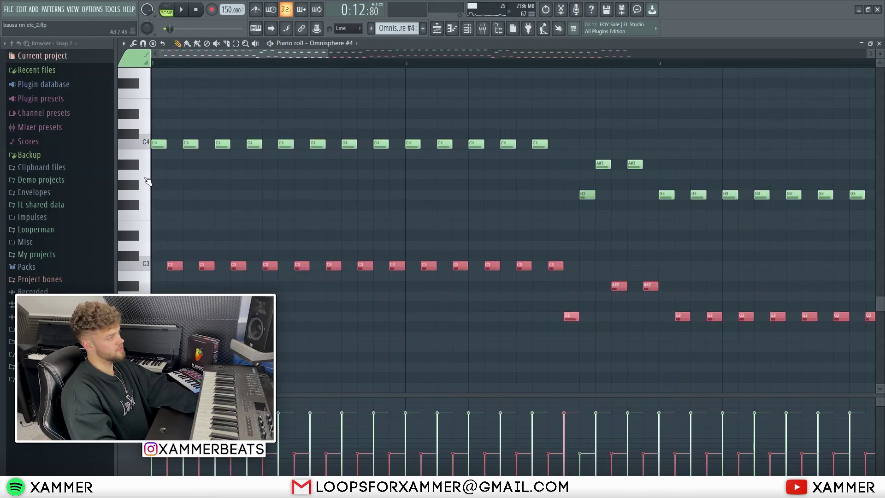
scroll(217, 212, down, 6)
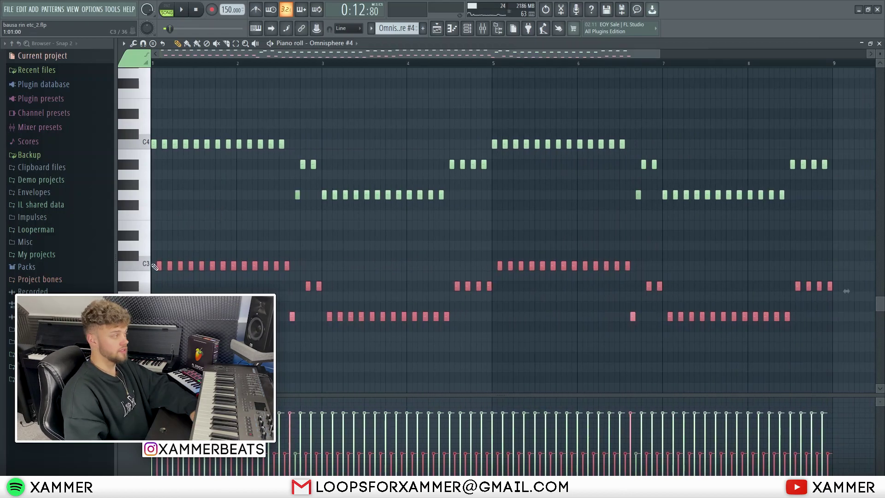
Play the Omnisphere #4 clip with its filter cutoff automation in the playlist from bar 9
click(437, 29)
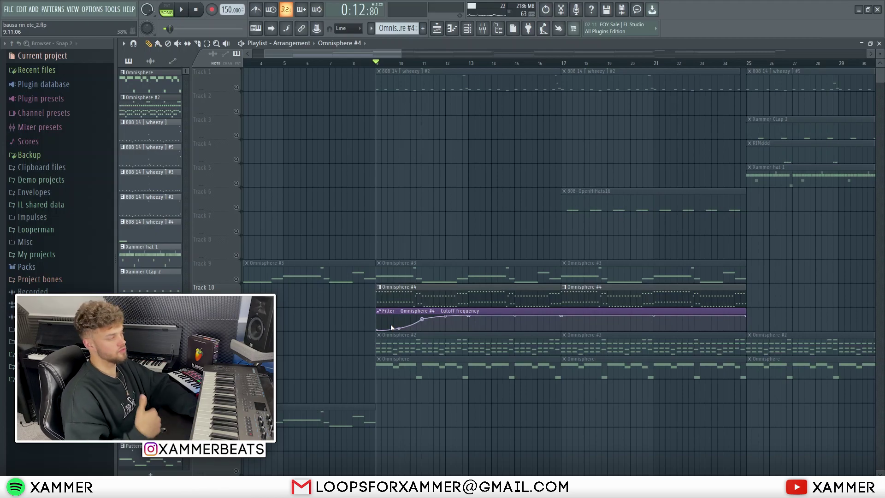
key(space)
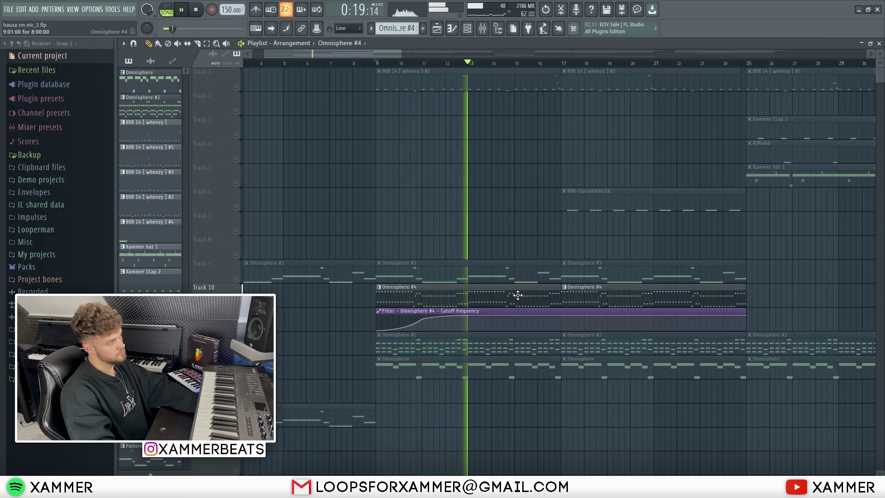
key(space)
Inspect the effects on Omnisphere #4's mixer insert and open its Gross Beat settings
click(494, 28)
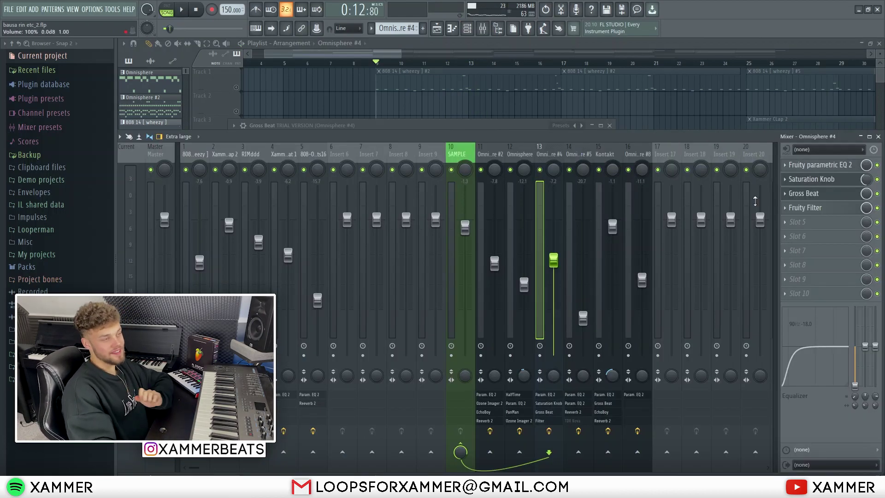
click(804, 194)
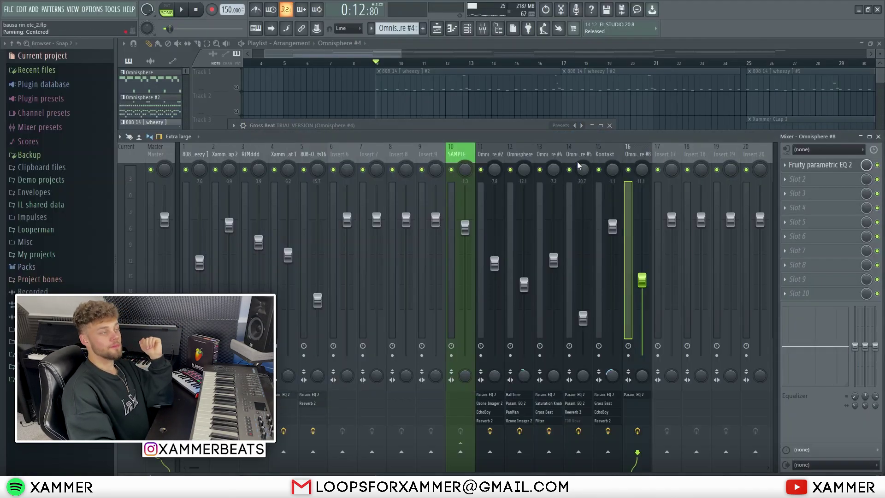
click(556, 157)
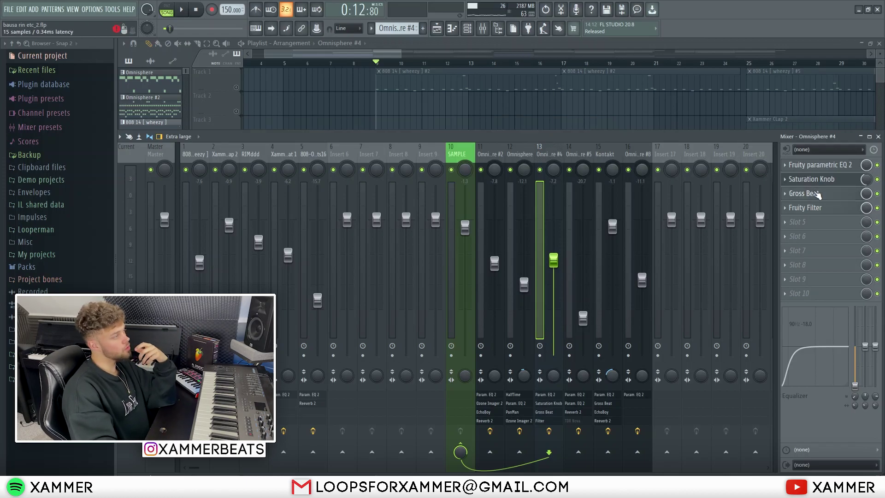
click(807, 194)
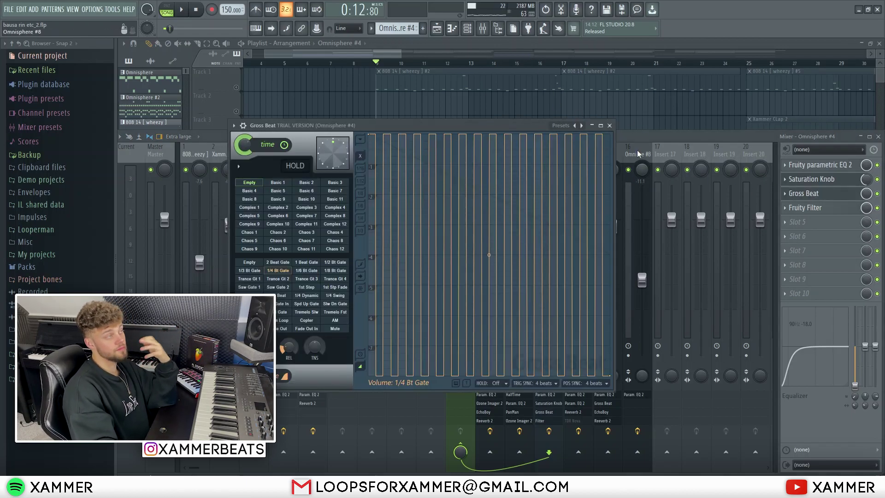
Open the first 808 14 [ wheezy ] #2 clip's notes and select the A#6 and D5 notes ending bar 4
key(F5)
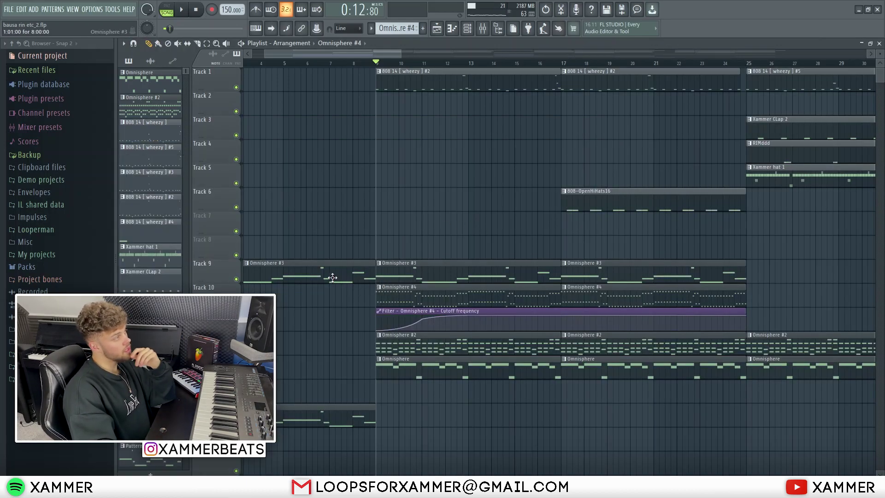
double_click(415, 85)
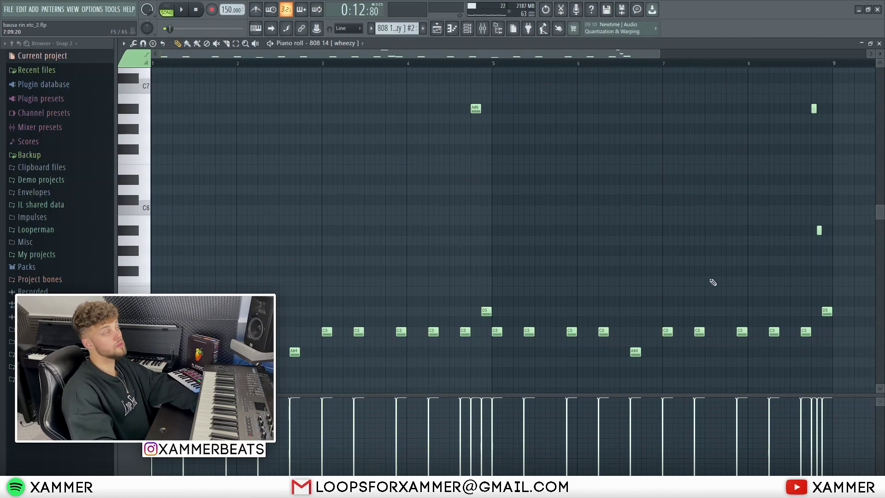
drag(525, 317, 428, 83)
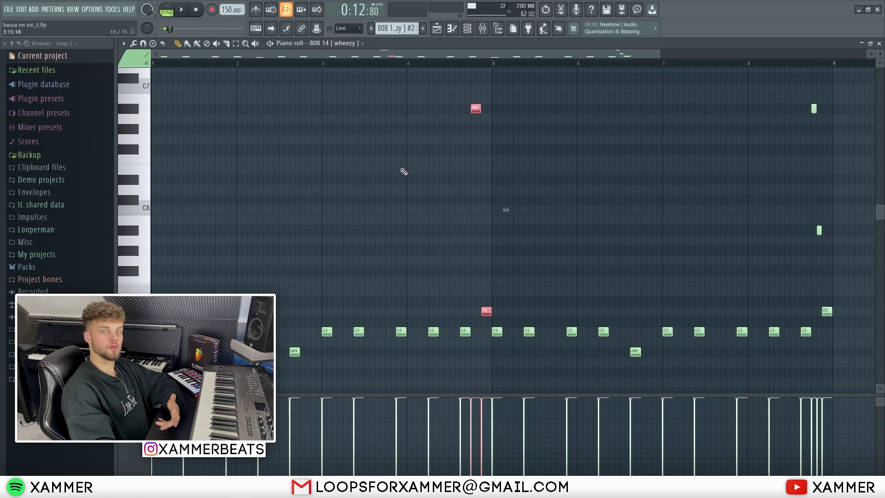
Play the arrangement in the playlist from bar 22 into the drum section starting at bar 25
click(436, 30)
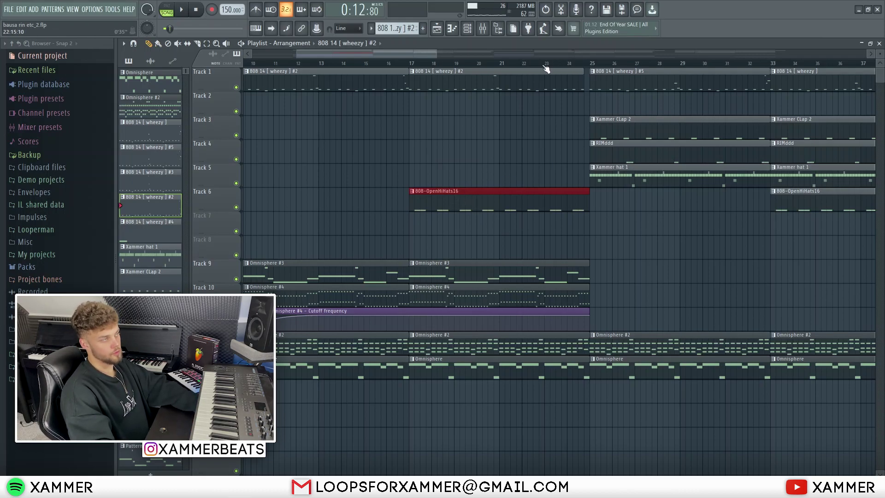
click(545, 64)
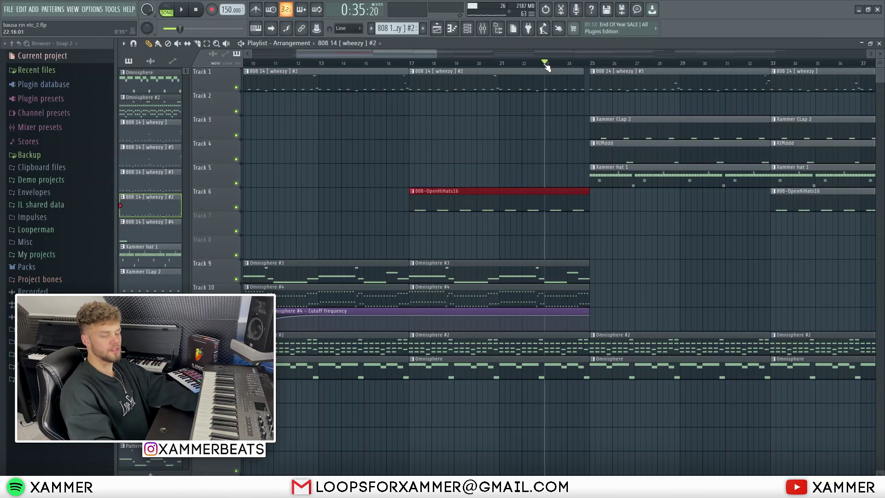
key(space)
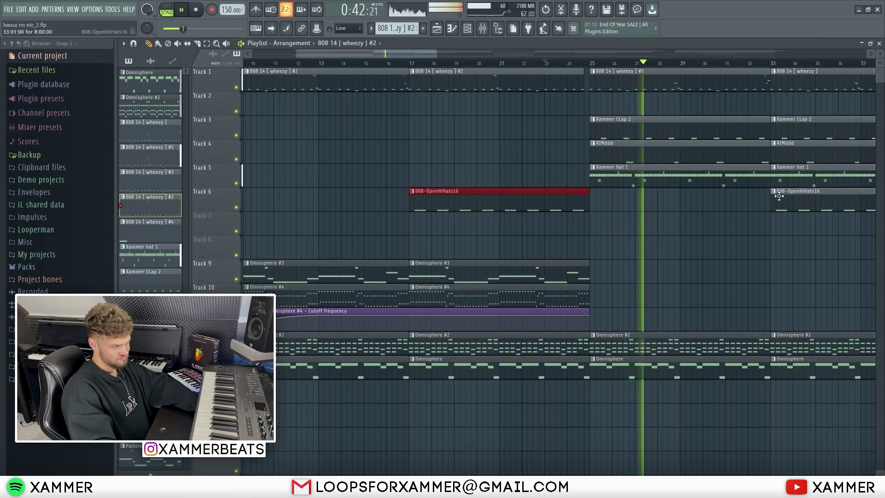
key(space)
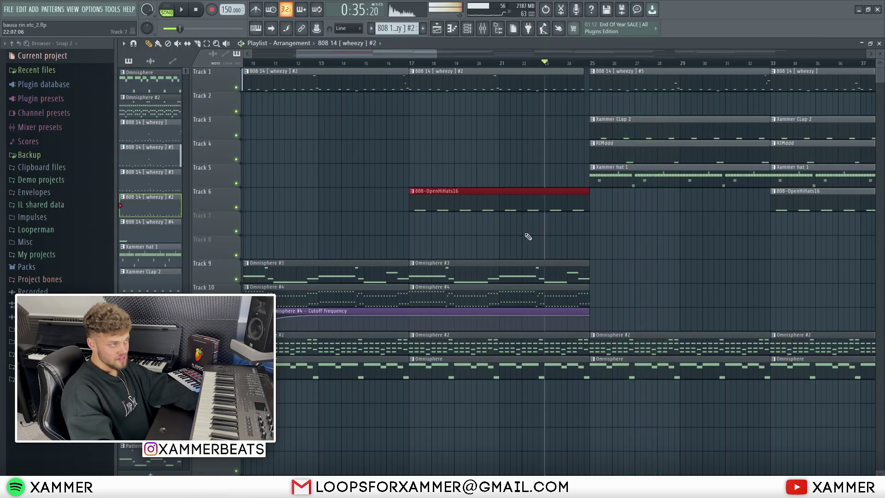
Open the notes of the Omnisphere #2 clip and the Omnisphere clip to review both melody patterns
scroll(686, 252, down, 3)
scroll(686, 253, up, 2)
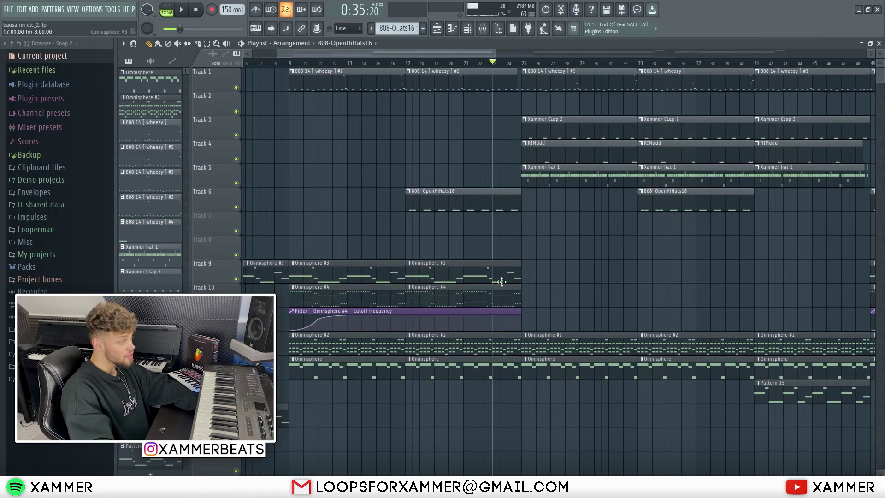
drag(553, 318, 292, 237)
double_click(575, 341)
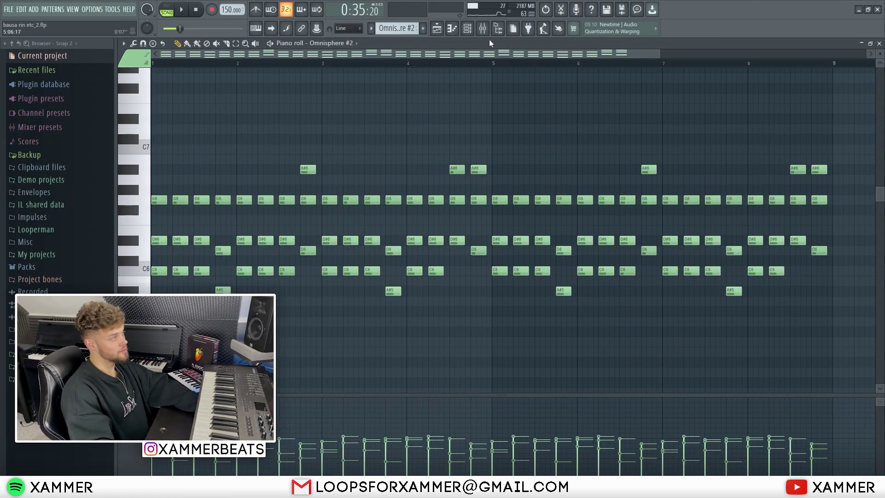
click(437, 31)
double_click(497, 276)
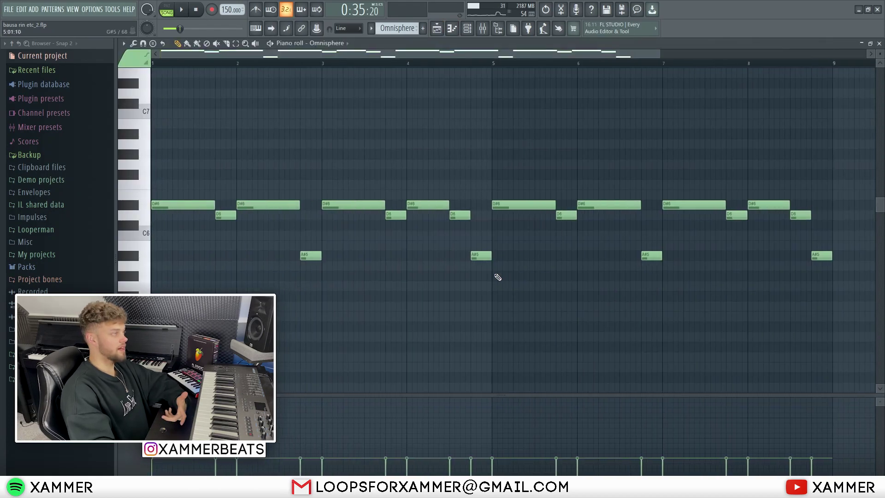
click(437, 28)
Open the 808 14 [ wheezy ] #5 clip's notes and highlight the second C5 note in bar 1 and in bar 3
key(F7)
drag(306, 339, 231, 183)
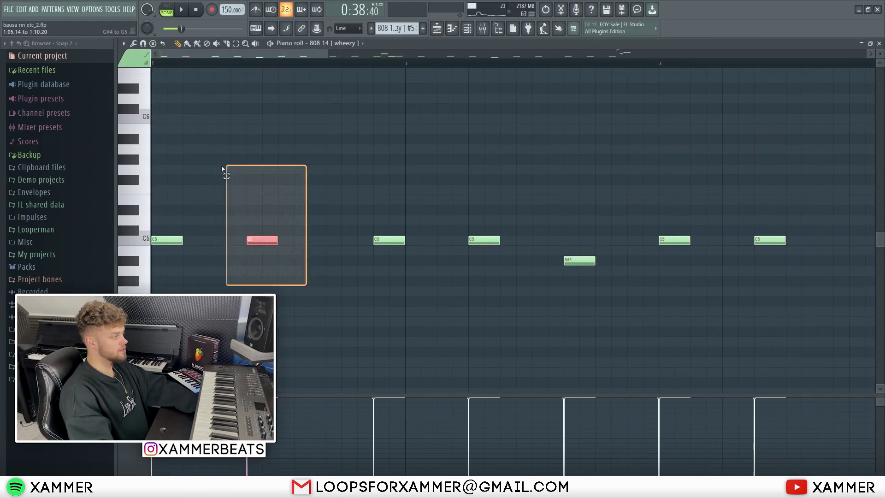
click(416, 271)
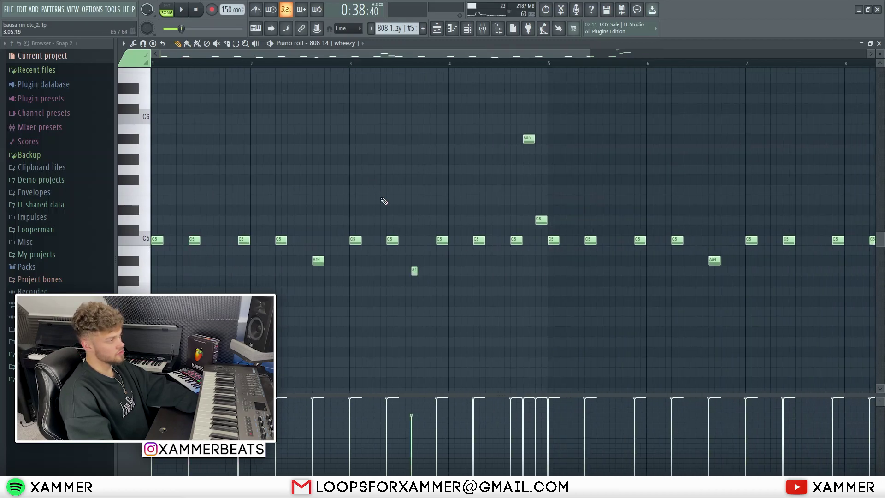
drag(411, 282, 369, 182)
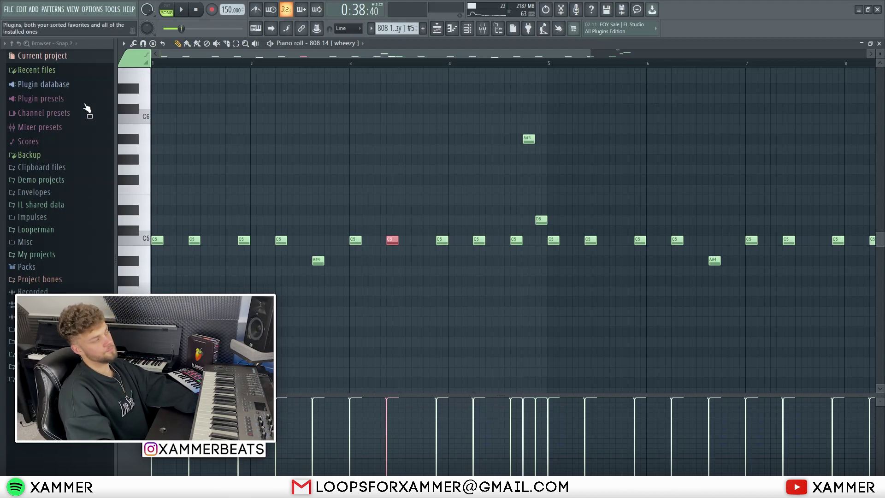
click(437, 29)
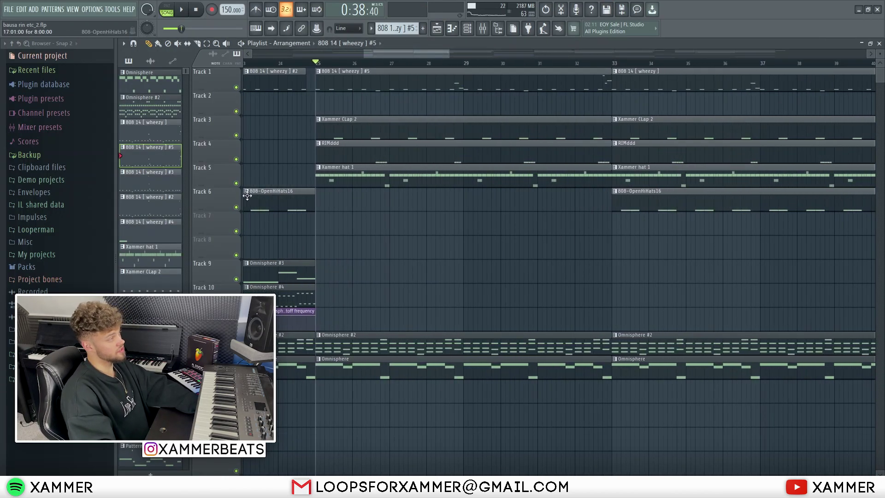
Solo the hi-hat track and open the Xammer hat 1 notes, highlighting the two short C5 notes late in bar 1
click(246, 191)
key(Escape)
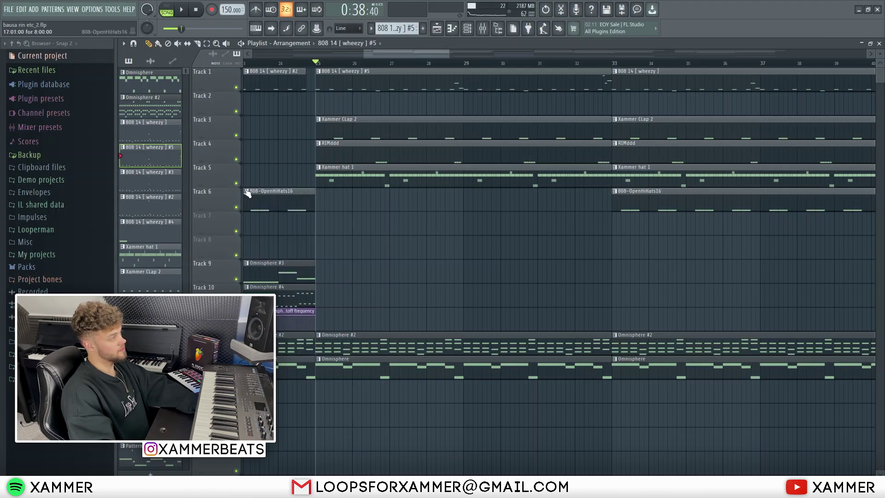
ctrl+click(236, 183)
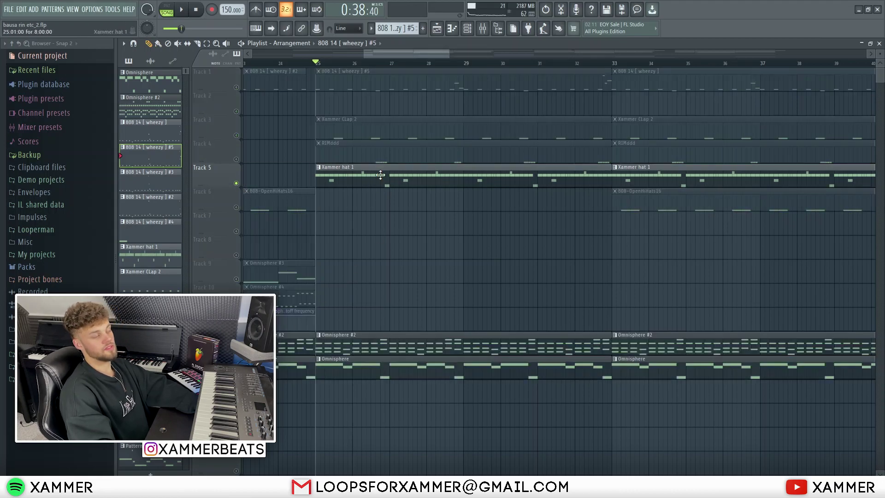
double_click(380, 175)
drag(259, 217, 291, 242)
scroll(427, 257, up, 3)
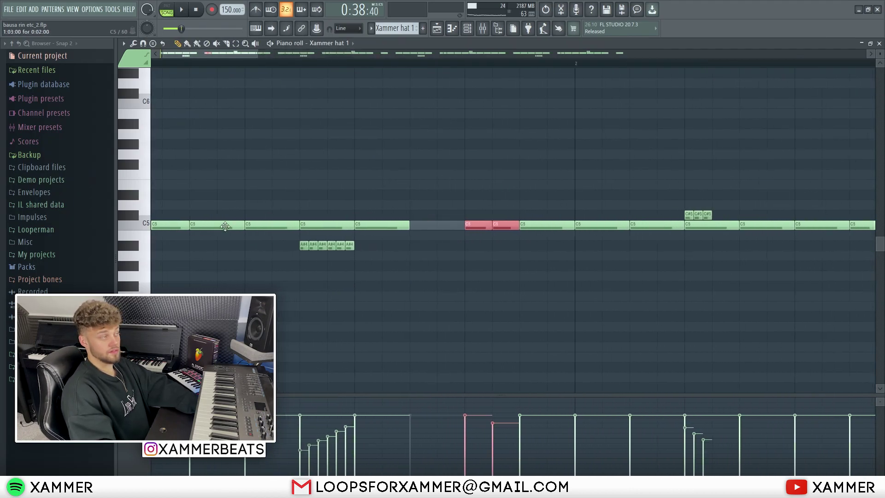
scroll(474, 238, down, 2)
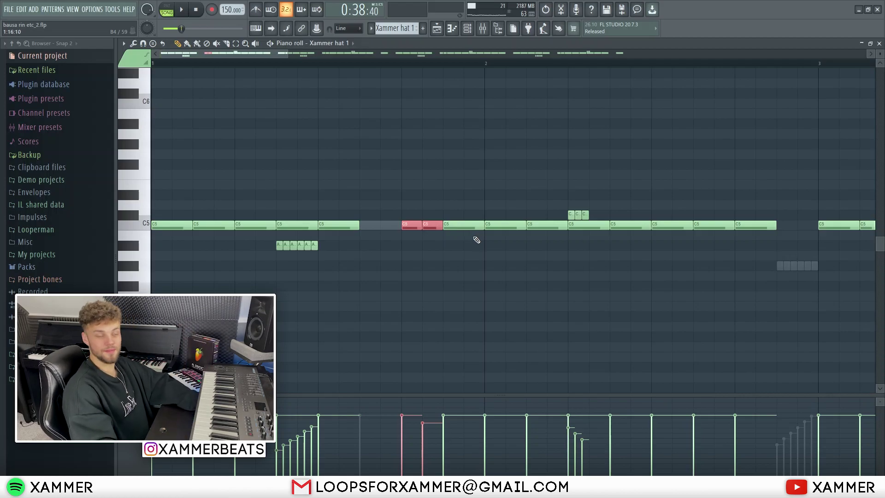
scroll(426, 219, down, 1)
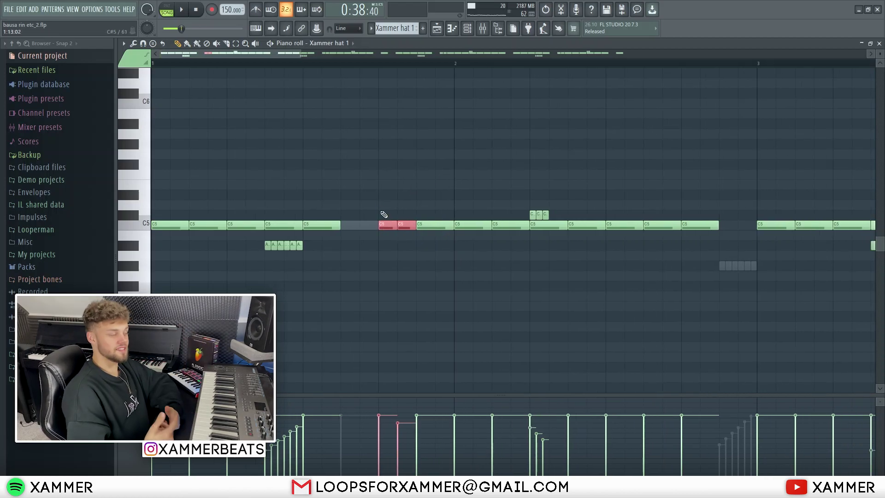
scroll(385, 215, down, 1)
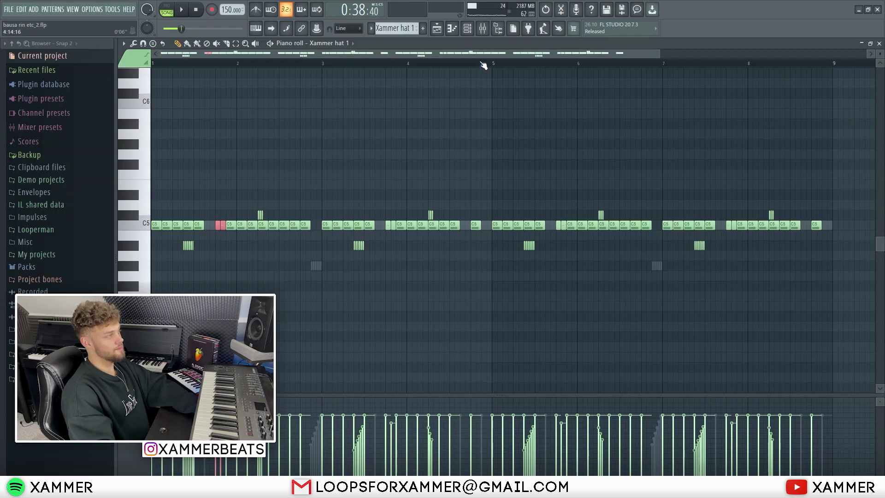
Unmute the 808 track alongside the soloed hi-hats and play from bar 25 with the Xammer hat 1 notes open
click(436, 28)
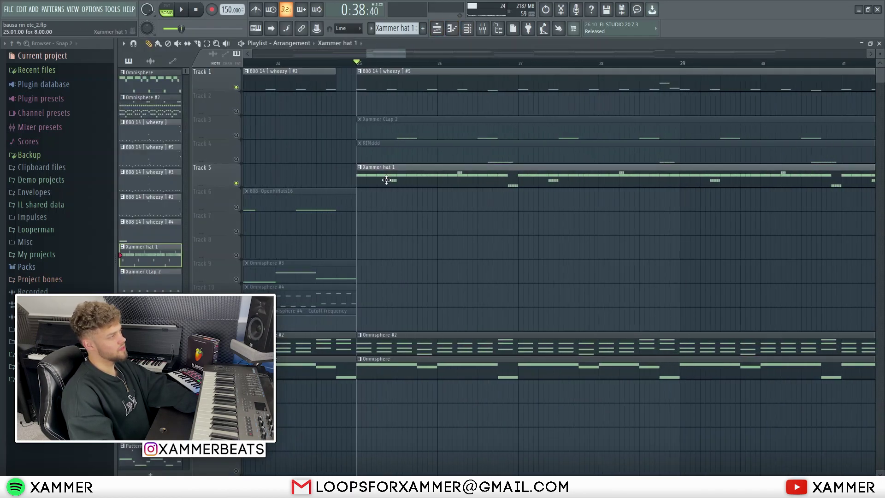
double_click(388, 177)
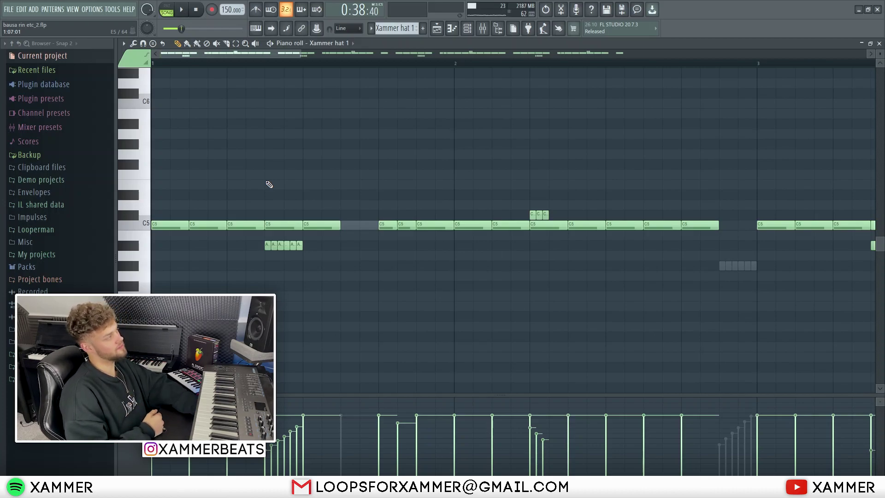
key(space)
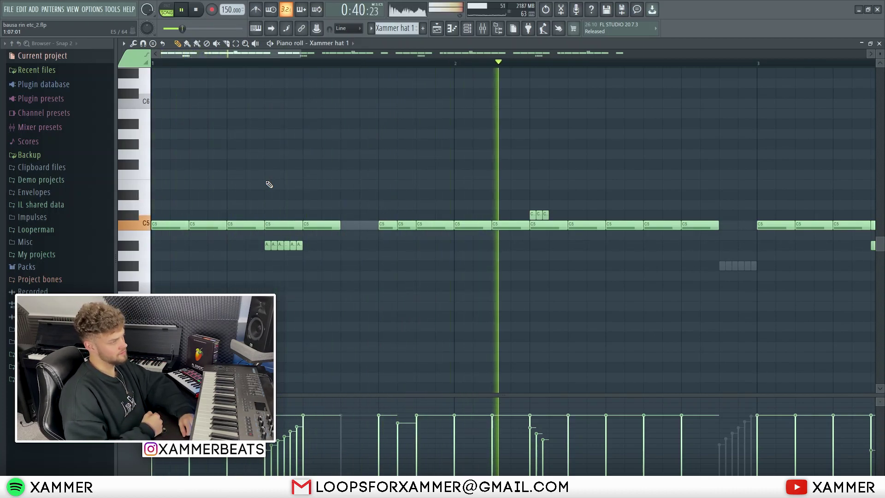
key(space)
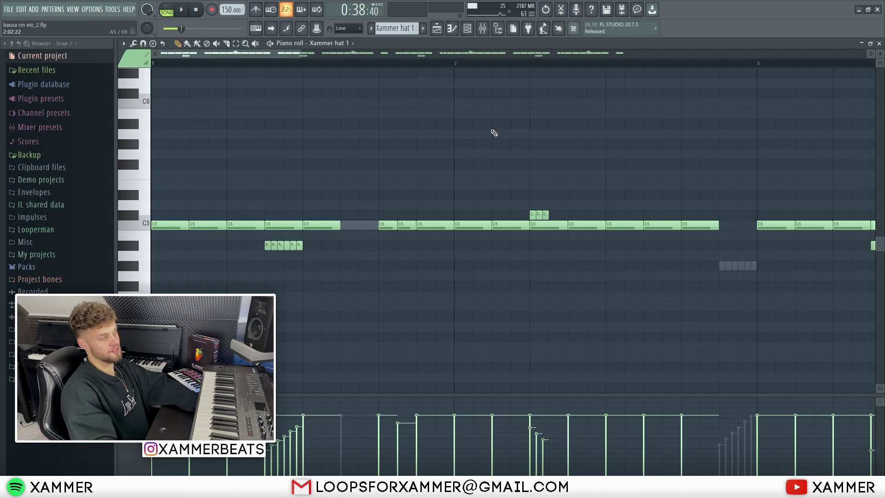
Highlight the A#4 roll in bar 1 and the C#5 roll in bar 2, and inspect the Xammer hat 1 #2 channel's notes
scroll(227, 192, down, 5)
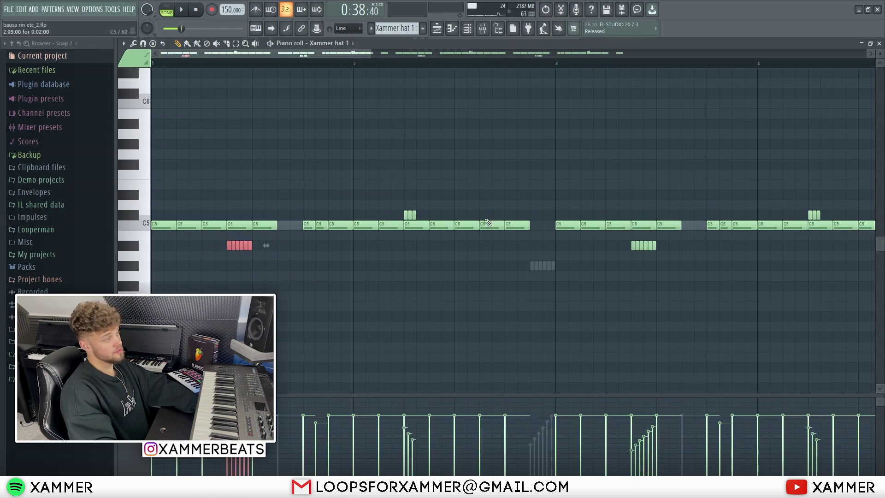
scroll(199, 277, down, 2)
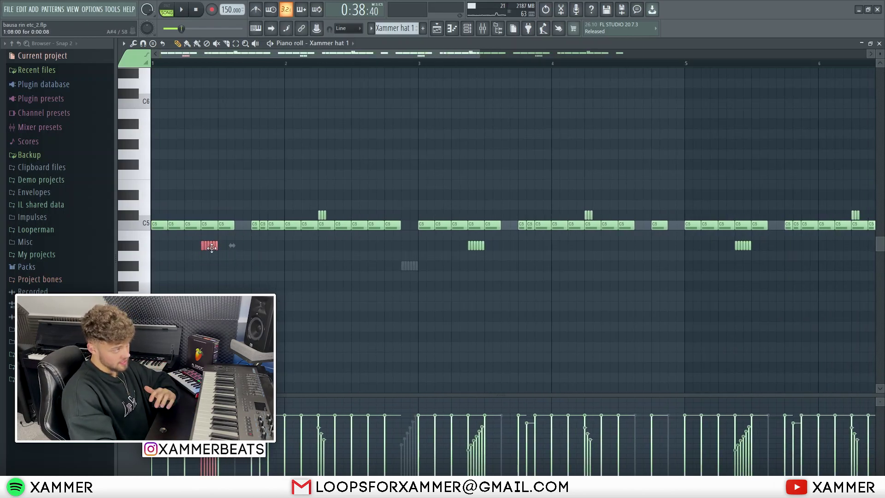
drag(336, 207, 299, 215)
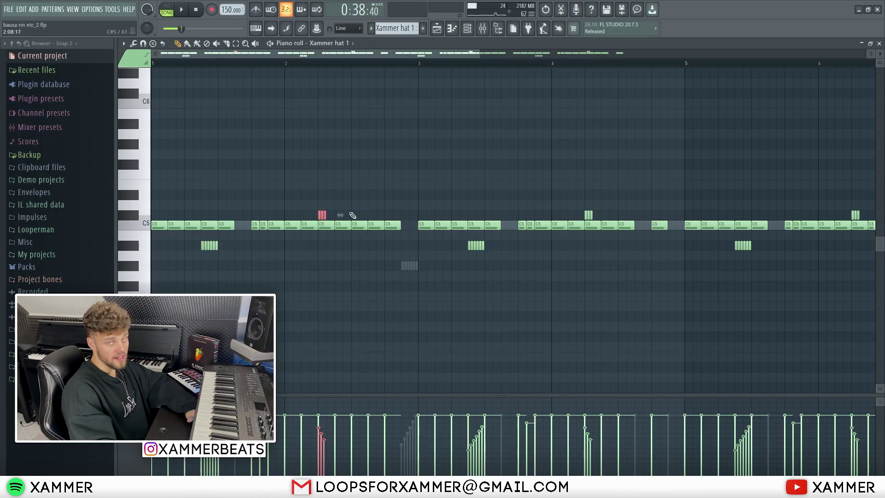
click(343, 44)
click(364, 153)
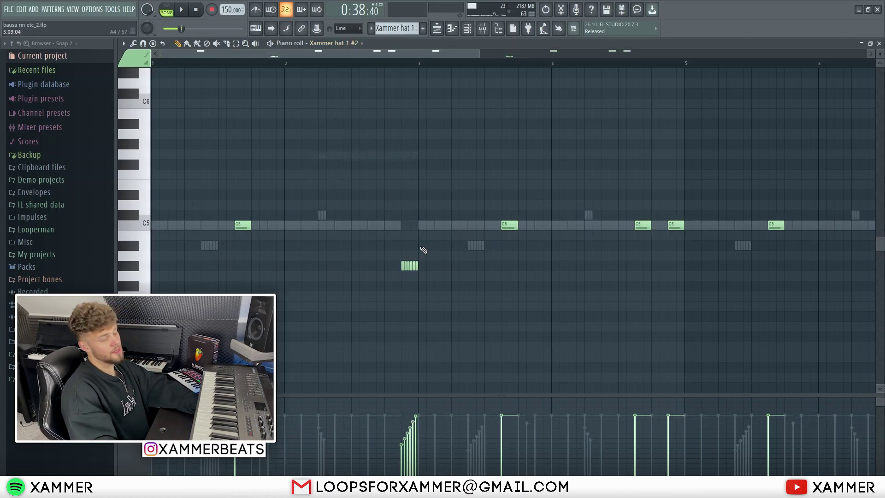
click(437, 29)
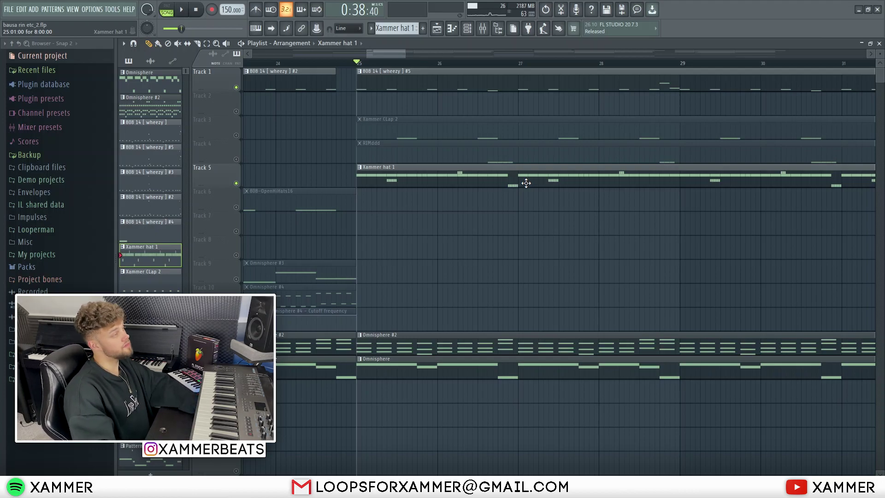
Open the Xammer CLap 2 and RIMddd clips' notes to review the clap and rim patterns
double_click(439, 129)
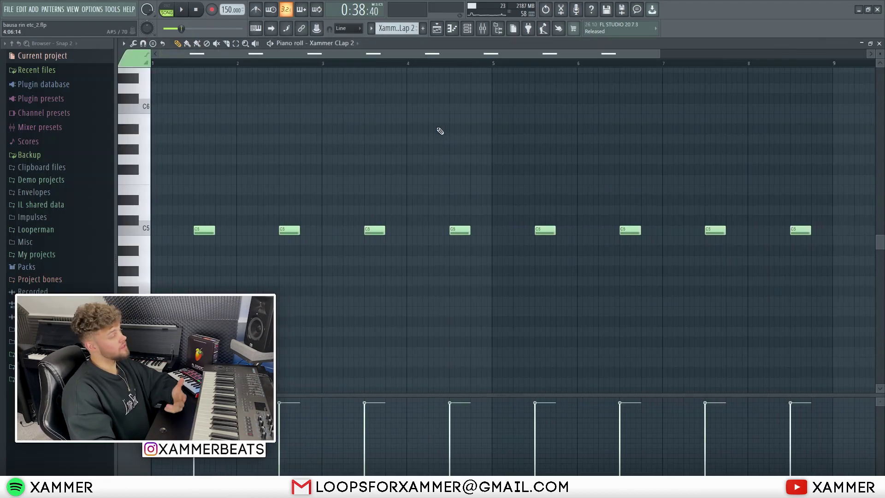
click(437, 30)
double_click(450, 154)
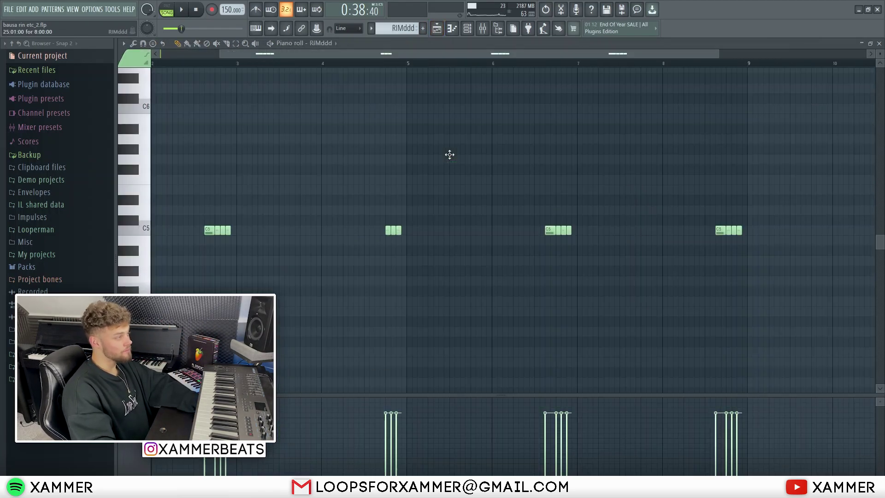
click(440, 35)
Check the Xammer hat 1 notes against the rim pattern and play the soloed rim and hi-hat tracks from bar 25
double_click(416, 180)
click(213, 225)
key(F5)
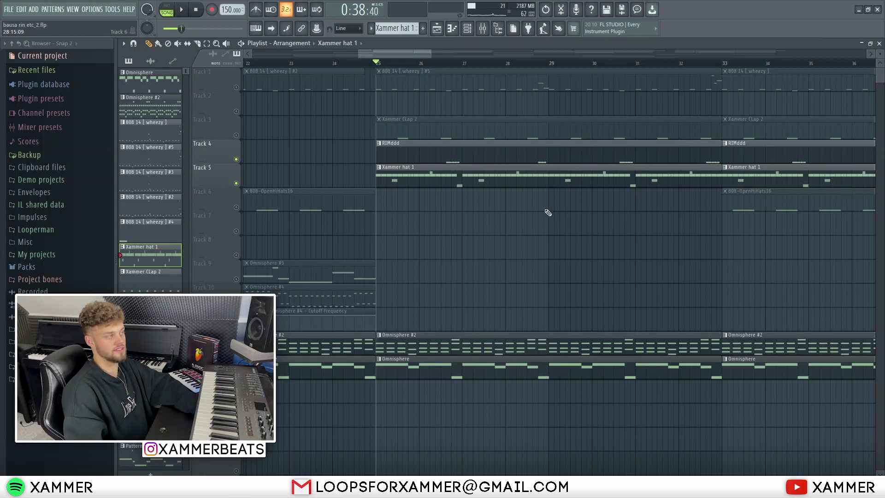
key(space)
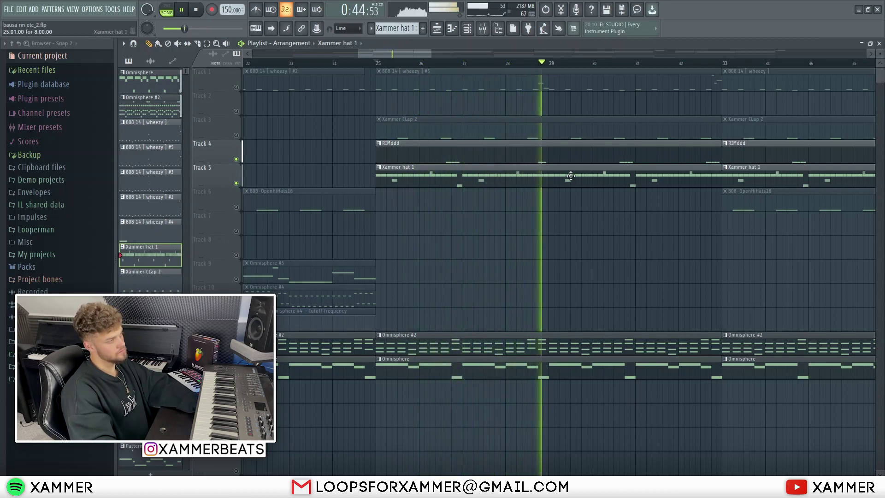
key(space)
Unmute all playlist tracks and select the 808-OpenHiHats16 clip at bar 33
scroll(556, 221, down, 5)
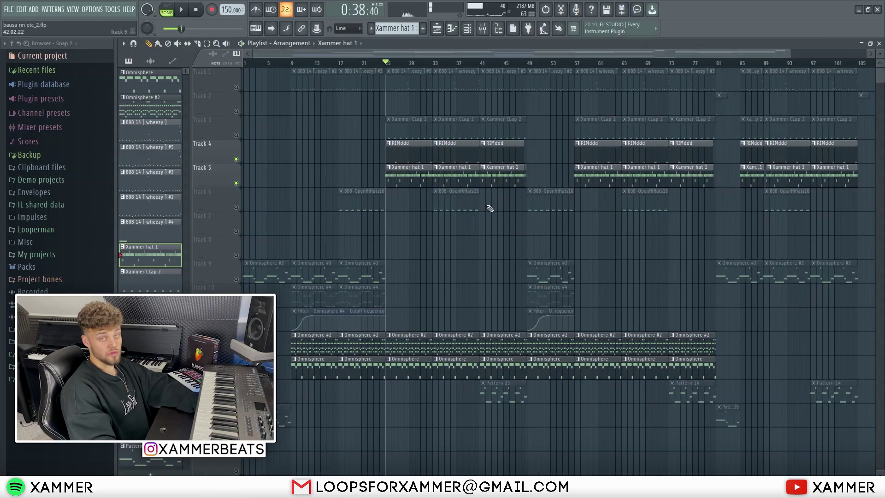
scroll(411, 211, up, 3)
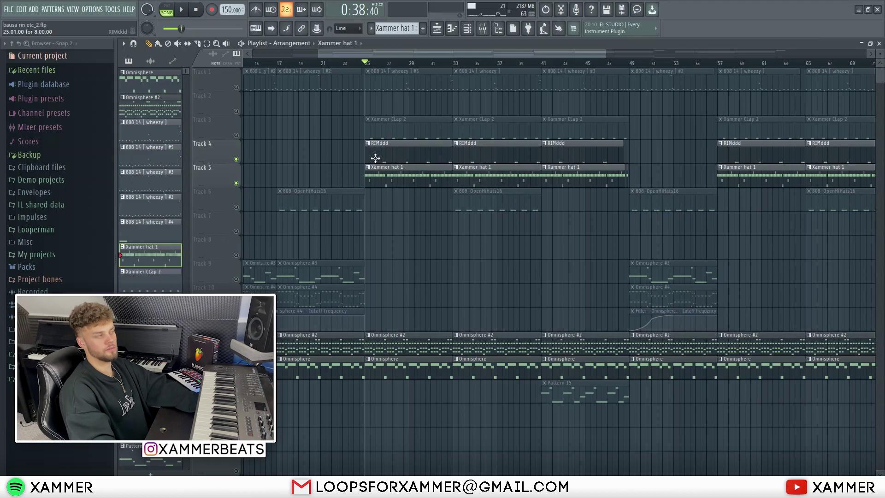
click(237, 208)
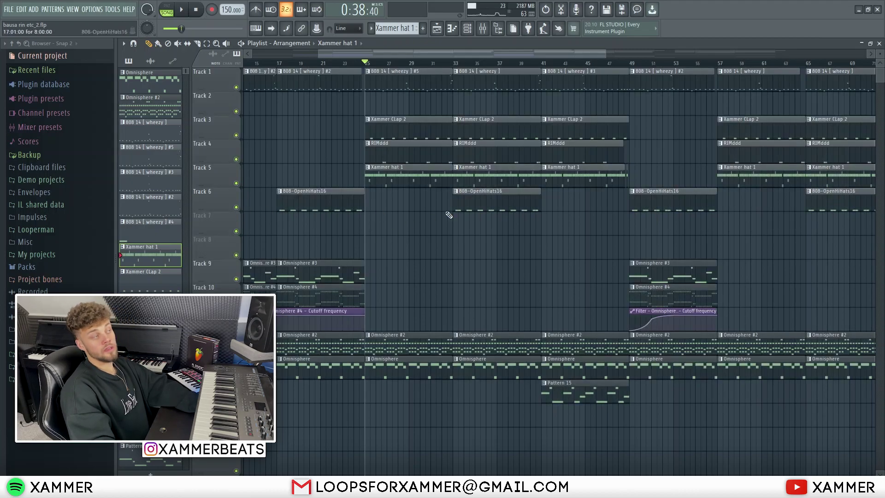
click(475, 205)
scroll(436, 85, down, 4)
scroll(505, 243, up, 2)
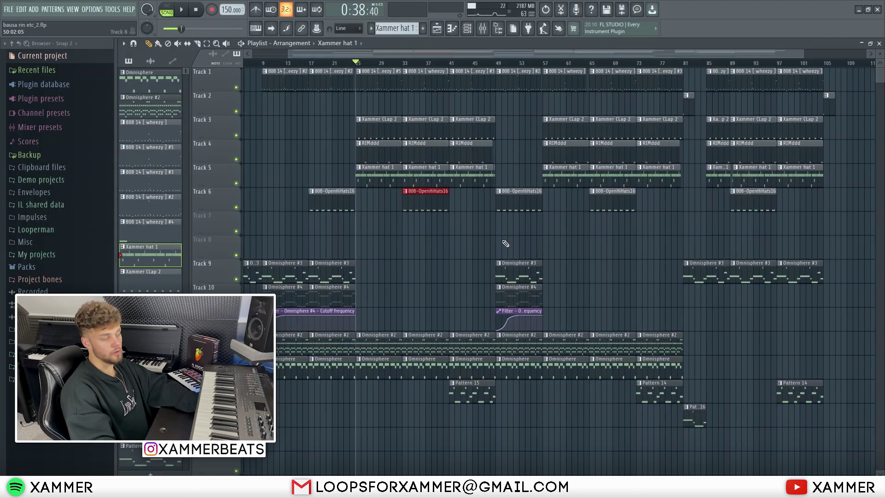
scroll(496, 249, up, 3)
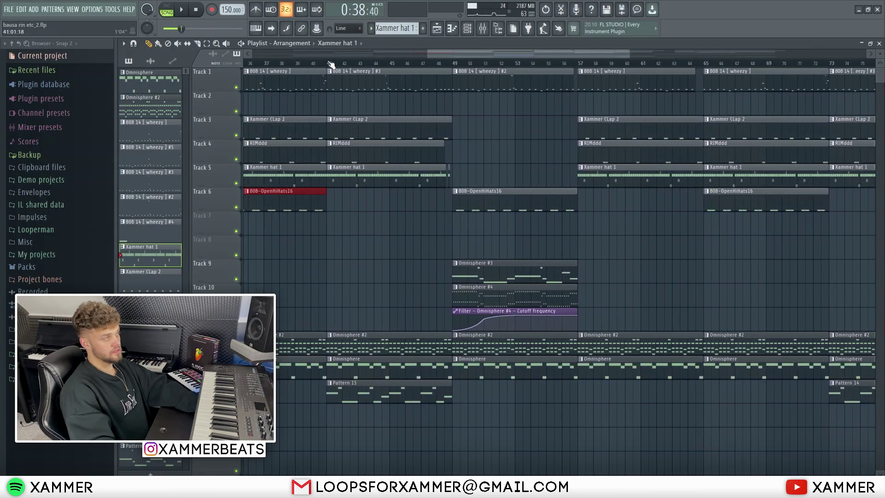
Play the soloed Pattern 15 clip from bar 41 while viewing its notes in the piano roll, and return to the playlist
scroll(415, 277, left, 3)
click(420, 65)
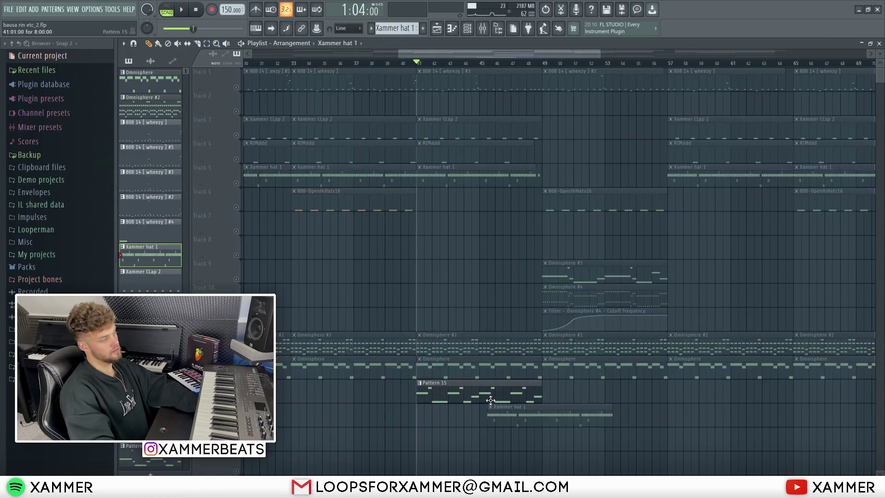
double_click(507, 394)
key(space)
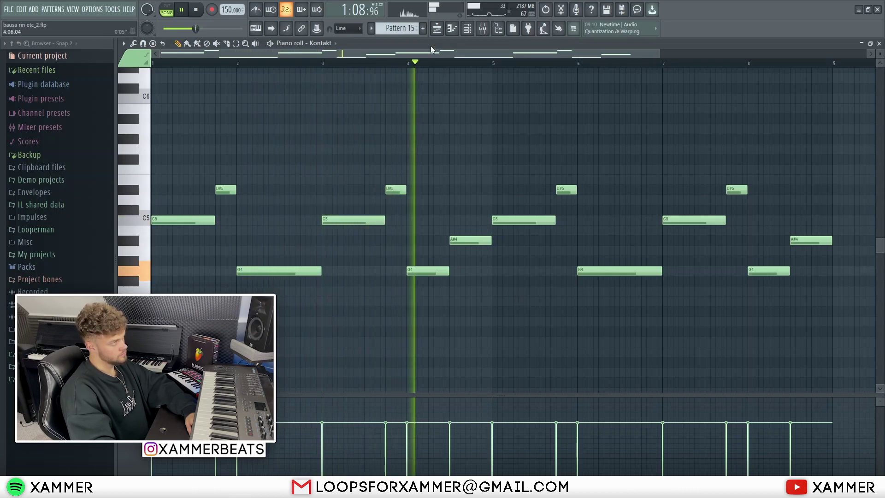
key(space)
click(437, 28)
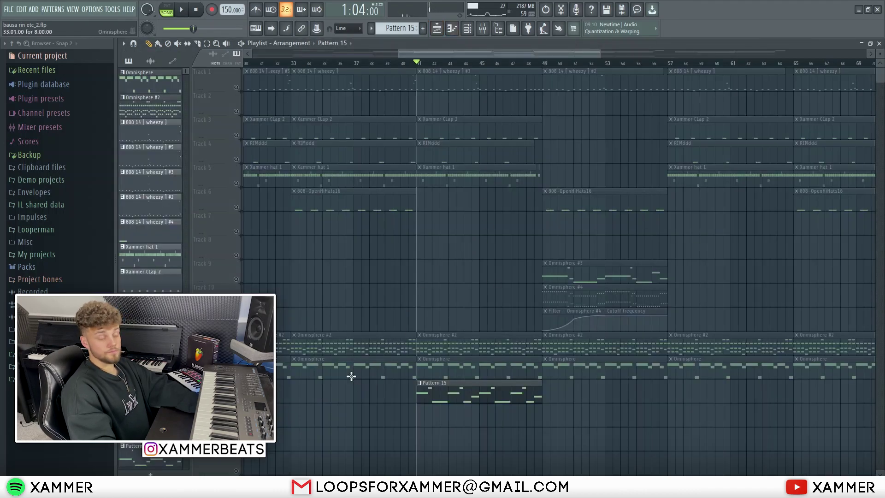
Open the Kontakt channel's instrument, inspect its Shakuhachi patch, and look through the Kontakt Factory Selection instruments
click(467, 28)
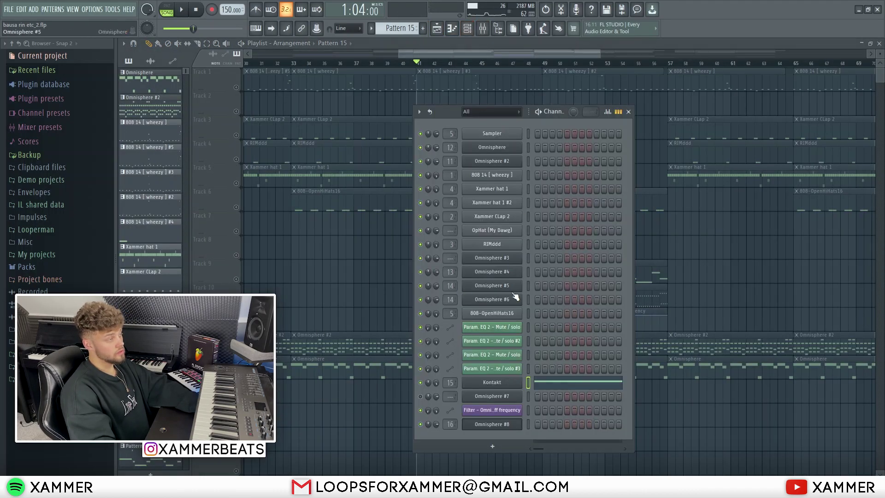
click(512, 383)
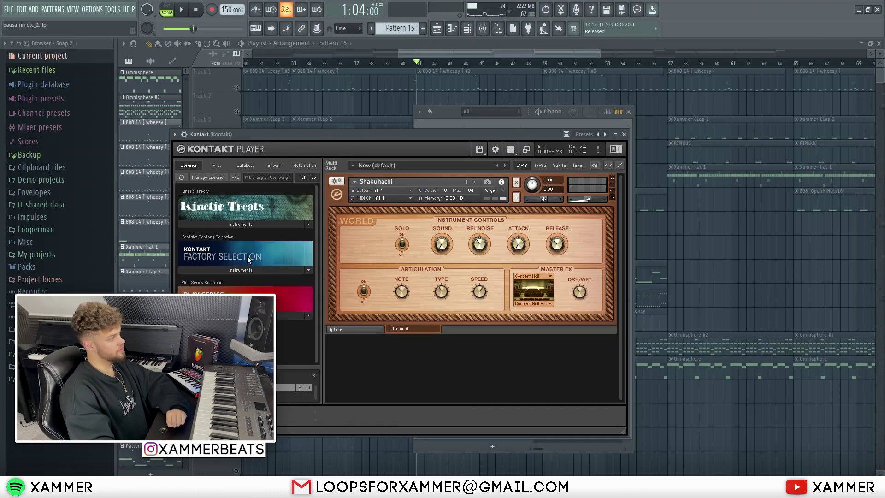
click(224, 270)
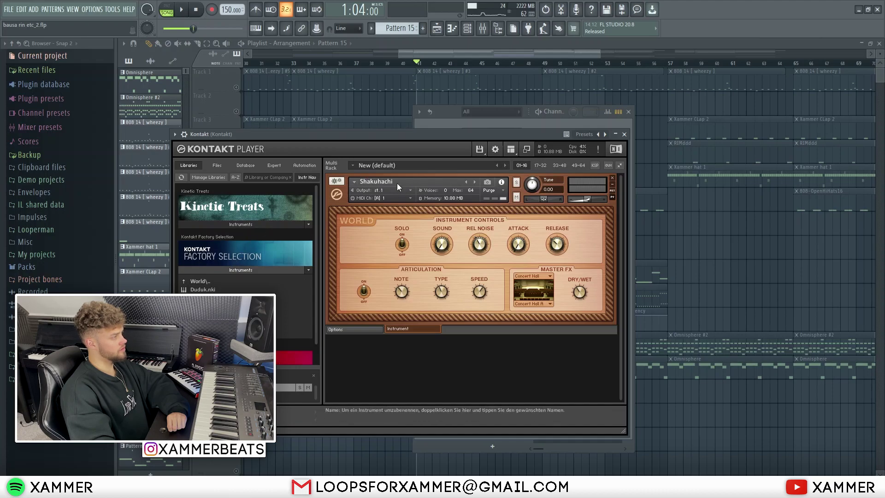
click(502, 89)
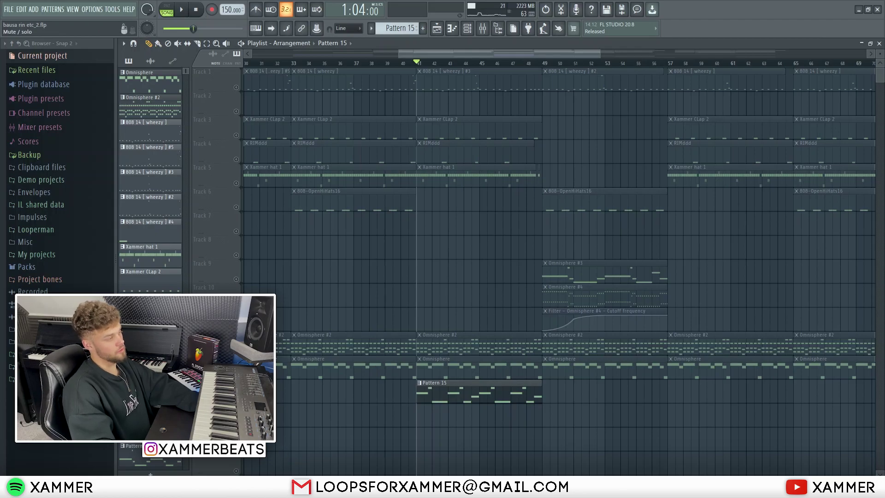
Inspect the Kontakt mixer track's Fruity parametric EQ 2 and Gross Beat effects
click(482, 28)
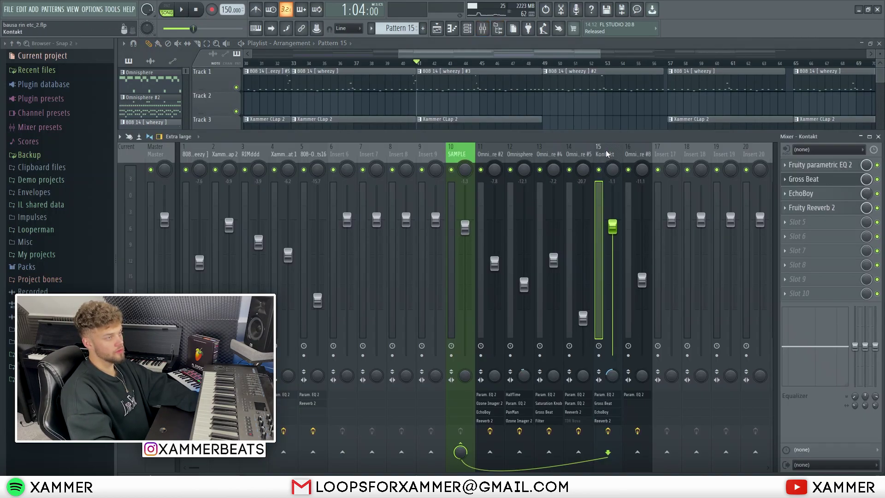
click(815, 165)
click(815, 179)
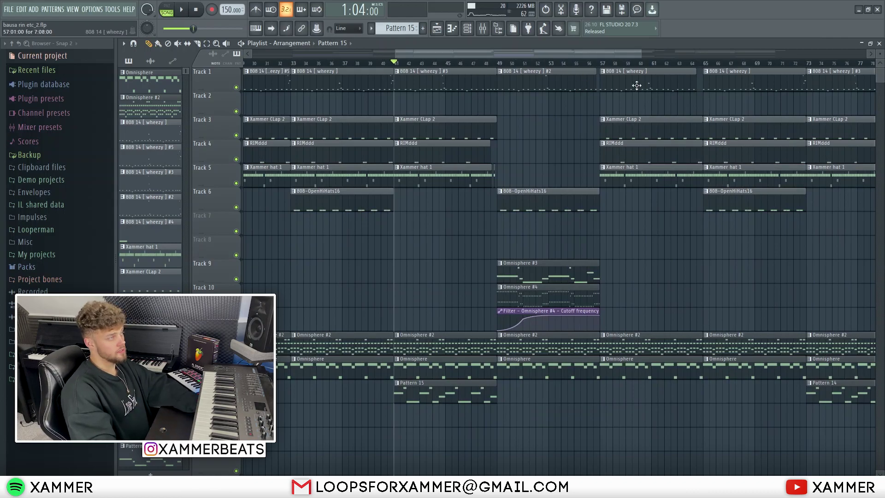
Highlight all clips from bar 57 to bar 81 to review the second drop's arrangement
scroll(609, 82, down, 2)
scroll(718, 150, up, 1)
drag(666, 399, 491, 67)
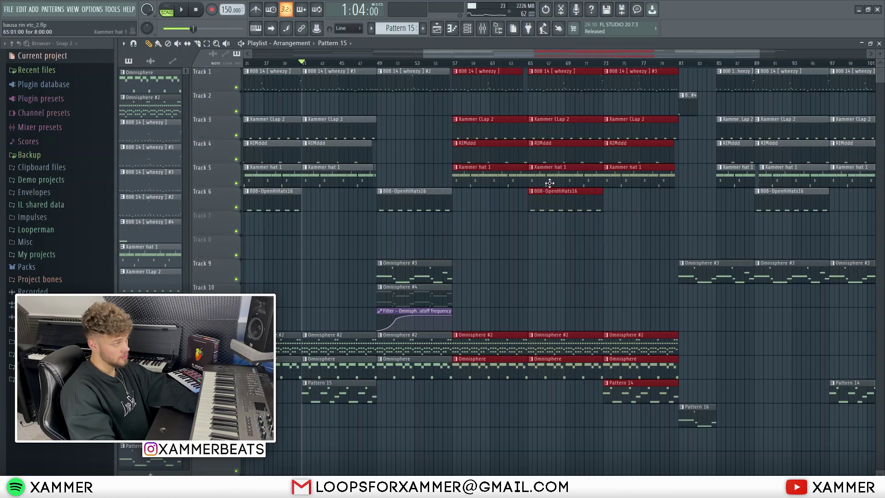
scroll(461, 120, down, 3)
scroll(708, 179, up, 4)
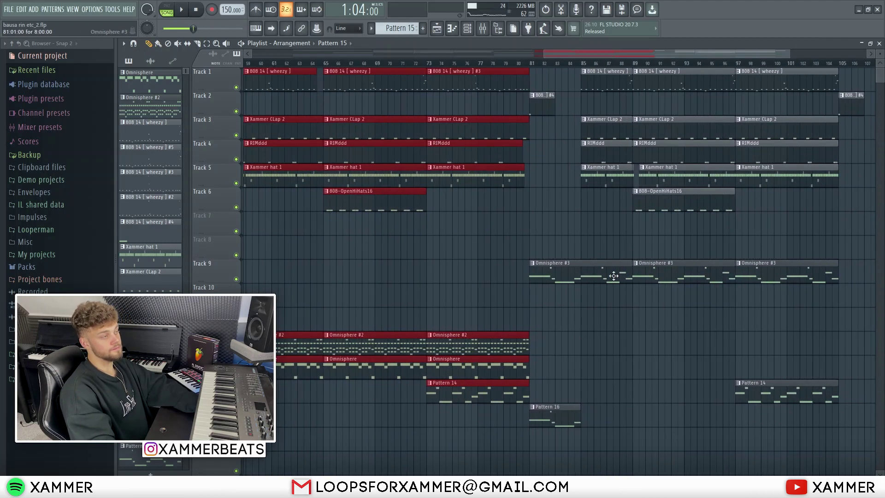
Place the playhead at bar 81 and highlight the Omnisphere #3 and Pattern 16 clips starting there
click(470, 64)
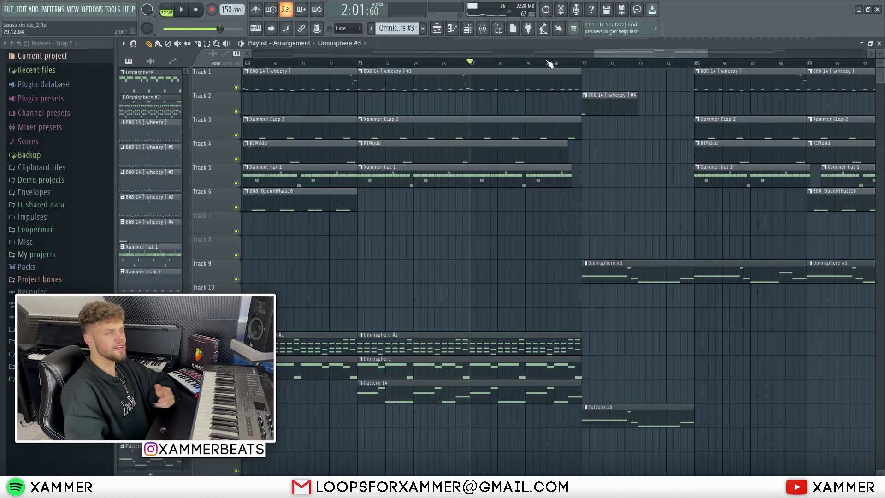
click(596, 65)
drag(755, 447, 599, 194)
scroll(545, 404, up, 3)
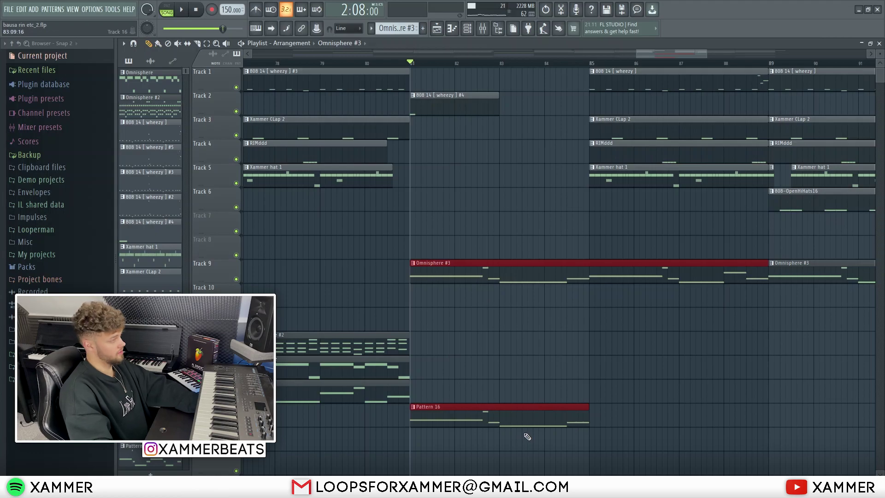
scroll(522, 208, right, 2)
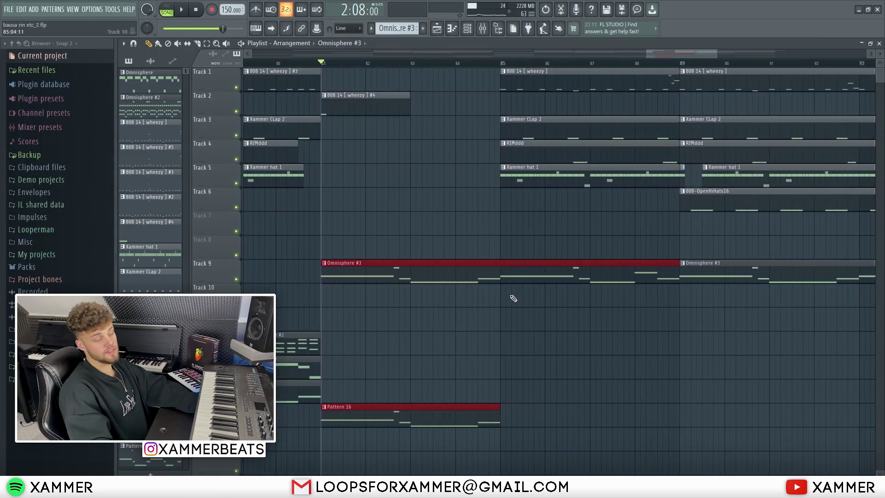
Highlight the 808, clap, rim and hi-hat clips at bar 85, followed by the Omnisphere #2 clip at bar 65
drag(602, 228, 530, 78)
scroll(530, 138, down, 5)
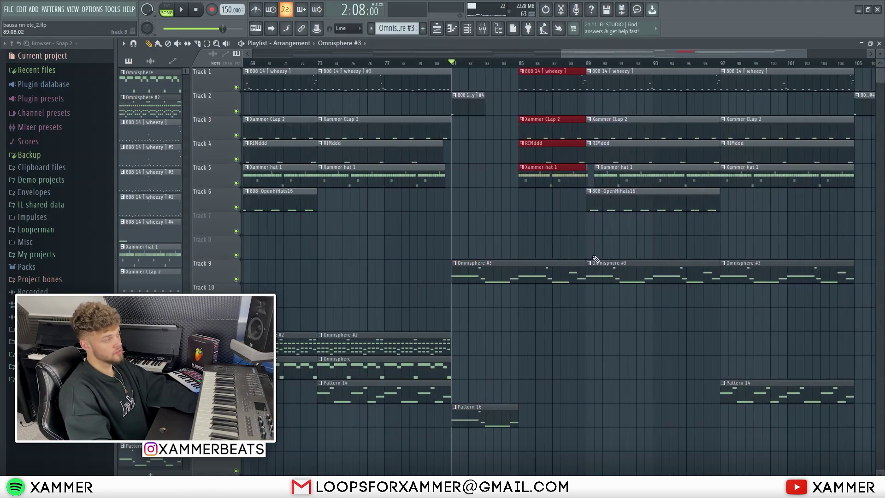
click(401, 335)
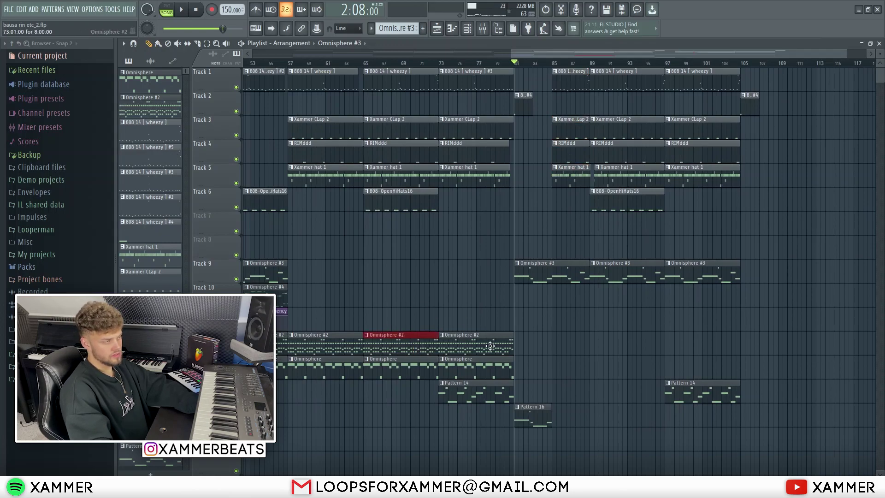
Play the arrangement from bar 83 and check the gap in the Xammer hat 1 clips after bar 89
scroll(553, 263, up, 4)
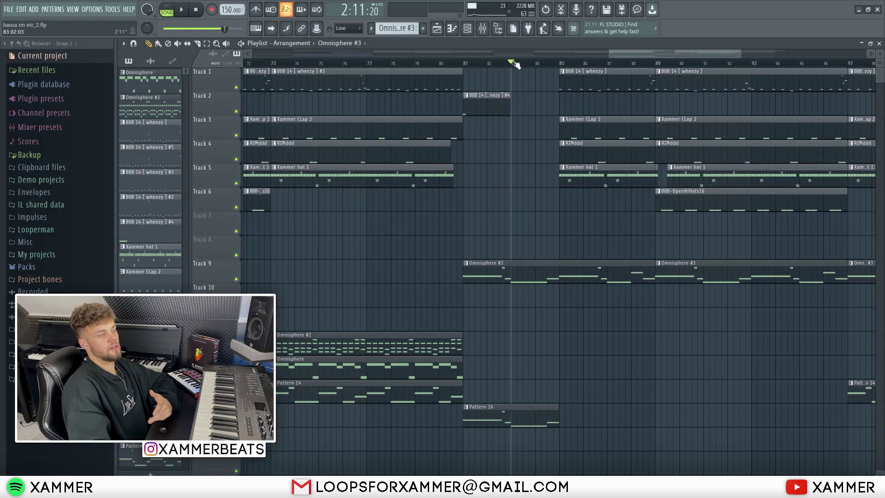
key(space)
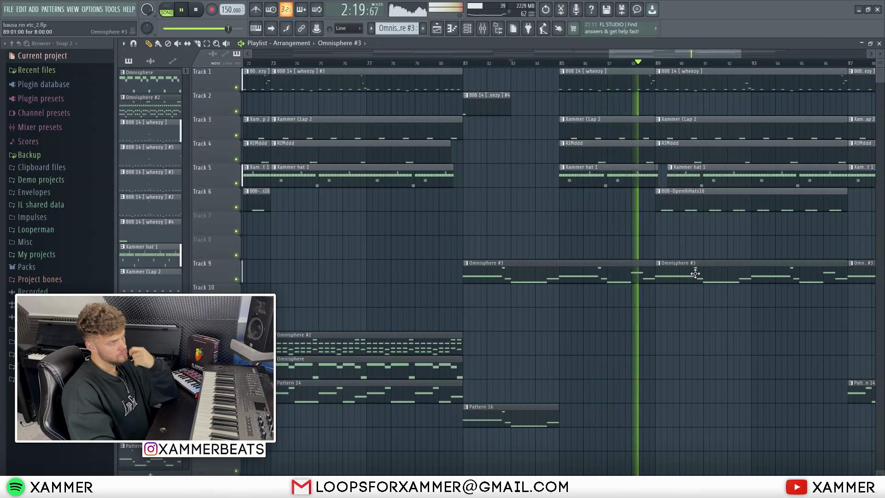
scroll(695, 186, up, 4)
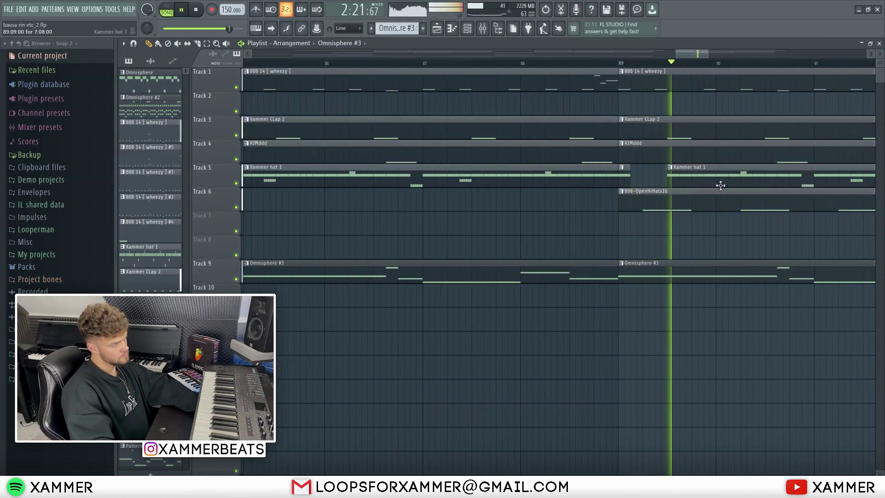
scroll(694, 186, down, 3)
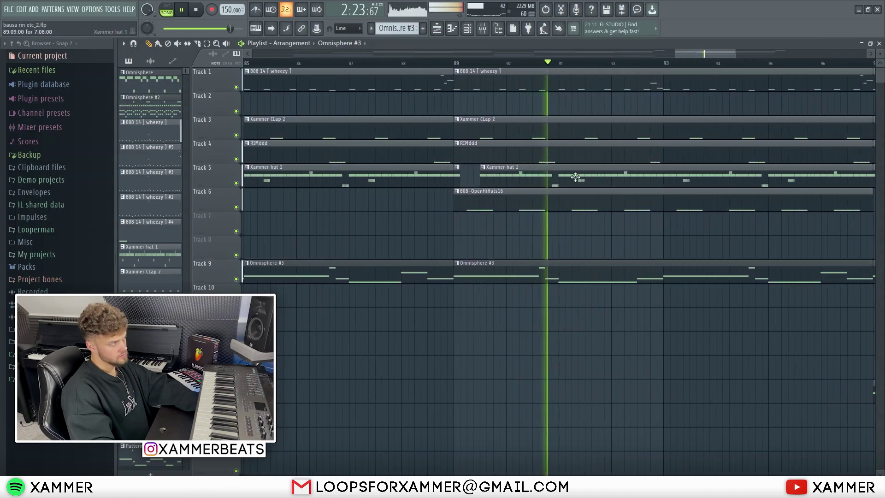
key(space)
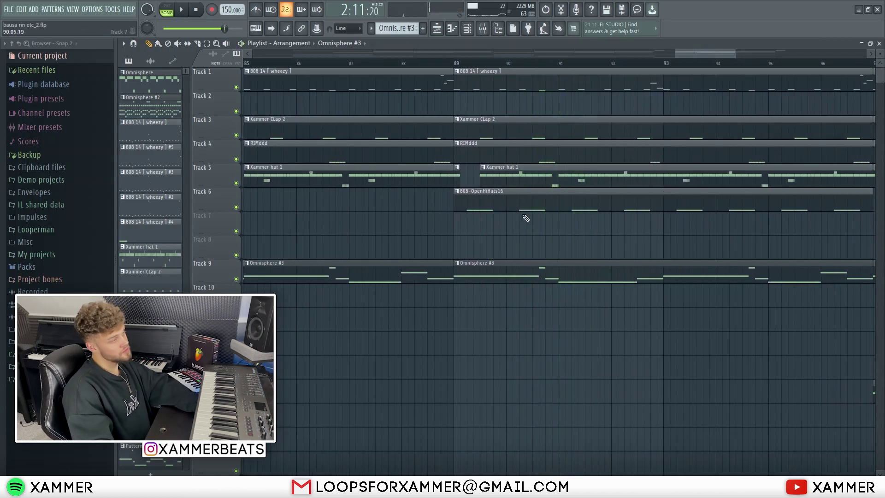
Review the Pattern 14 clip at bar 97, the ending 808 clip at bar 105, and the full arrangement
scroll(595, 190, down, 4)
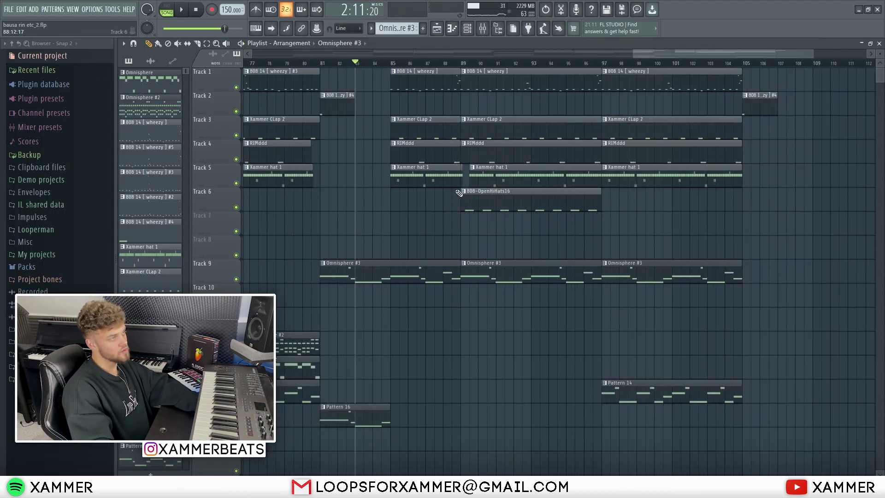
scroll(824, 245, down, 1)
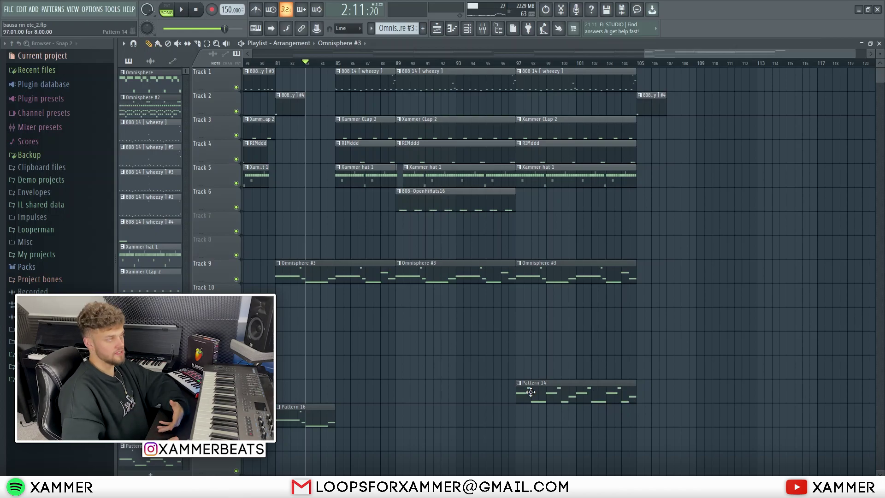
scroll(426, 70, up, 2)
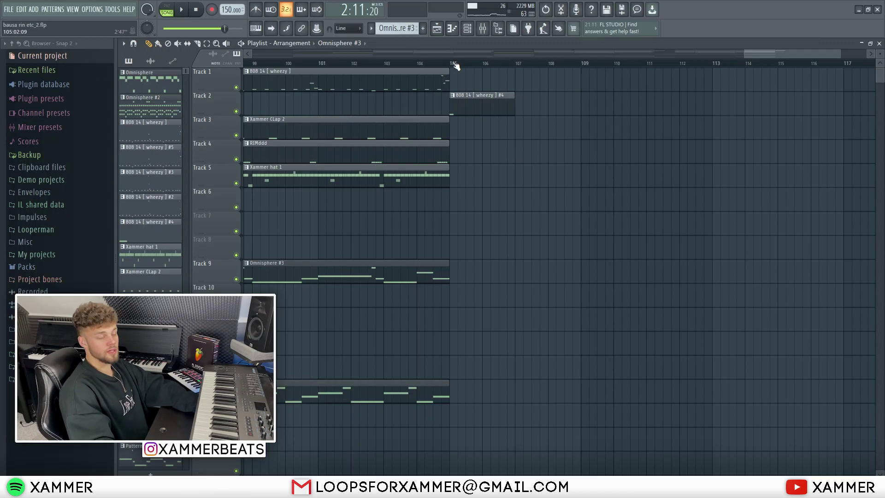
scroll(677, 279, down, 5)
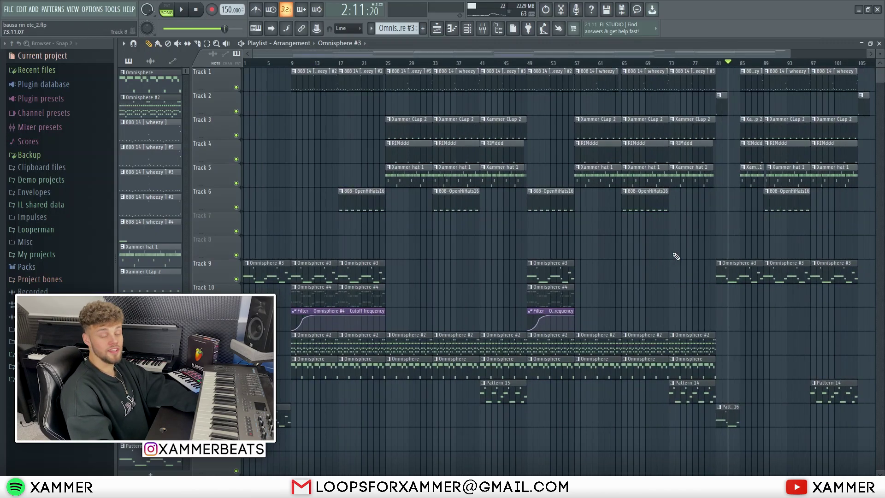